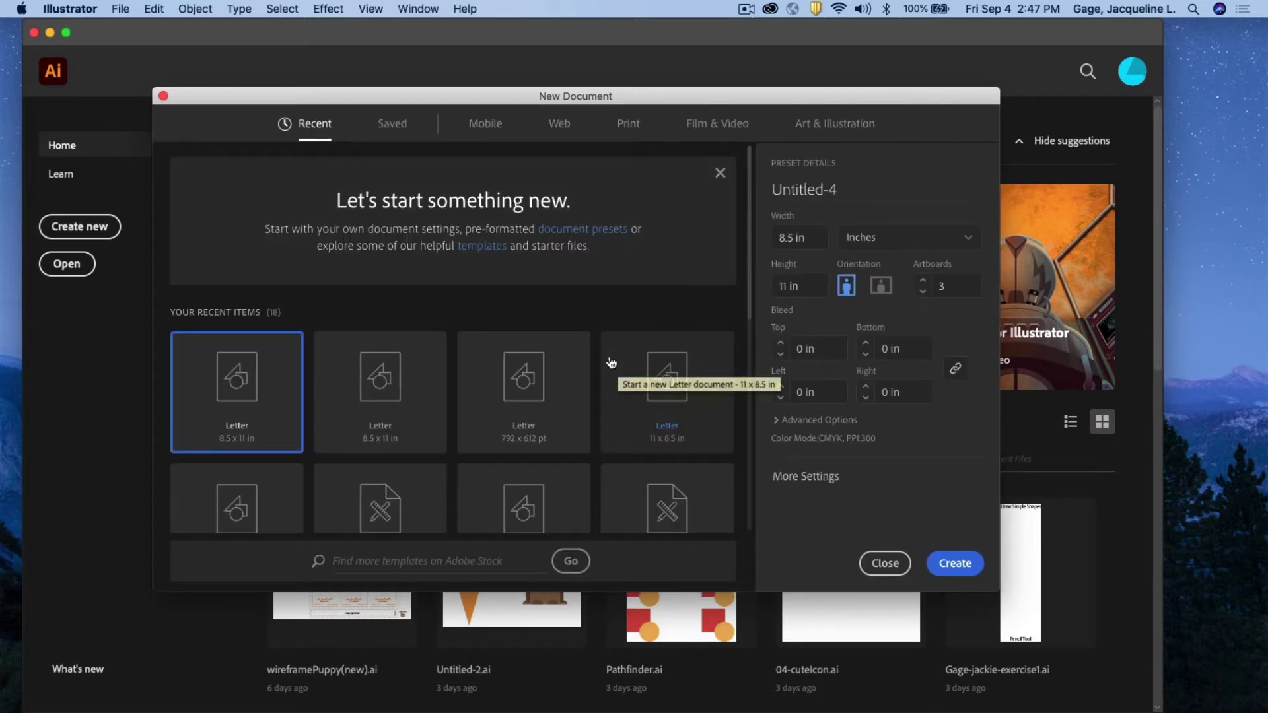
Create a portrait Letter print document measured in inches, 8.5 x 11 in, with three artboards
{"action": "left_click", "coordinate": [623, 126]}
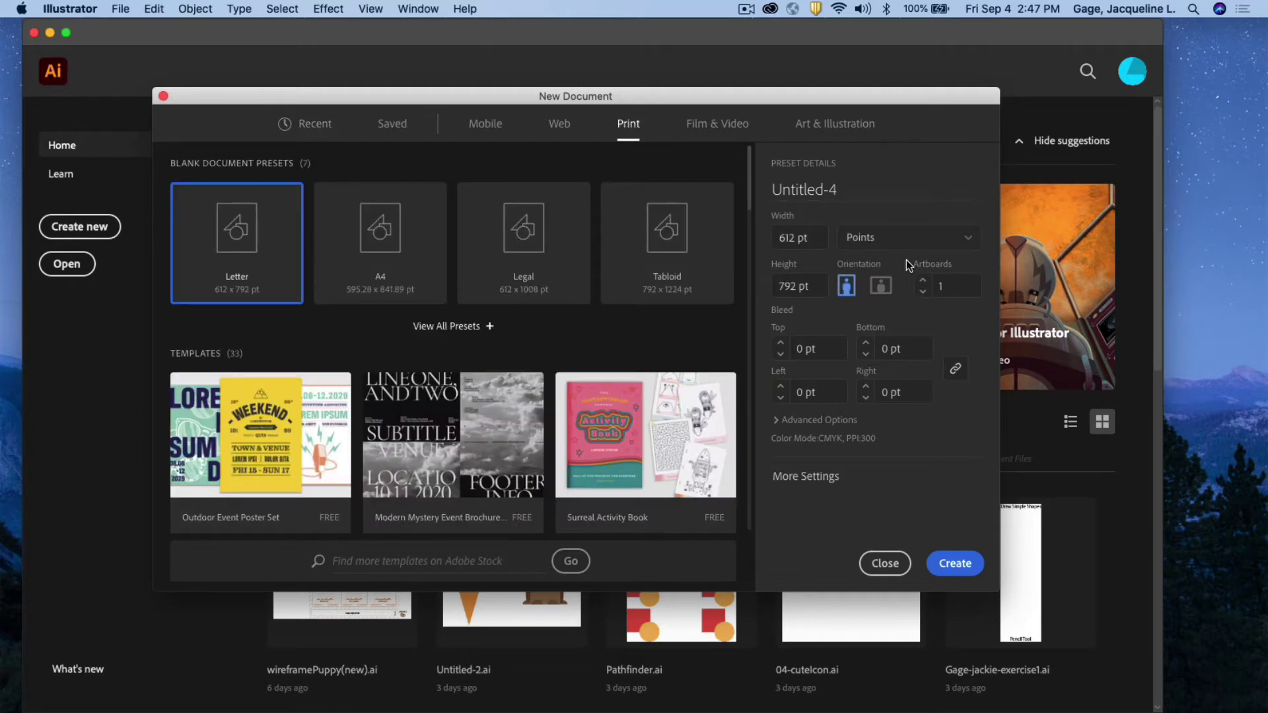
{"action": "left_click", "coordinate": [963, 239]}
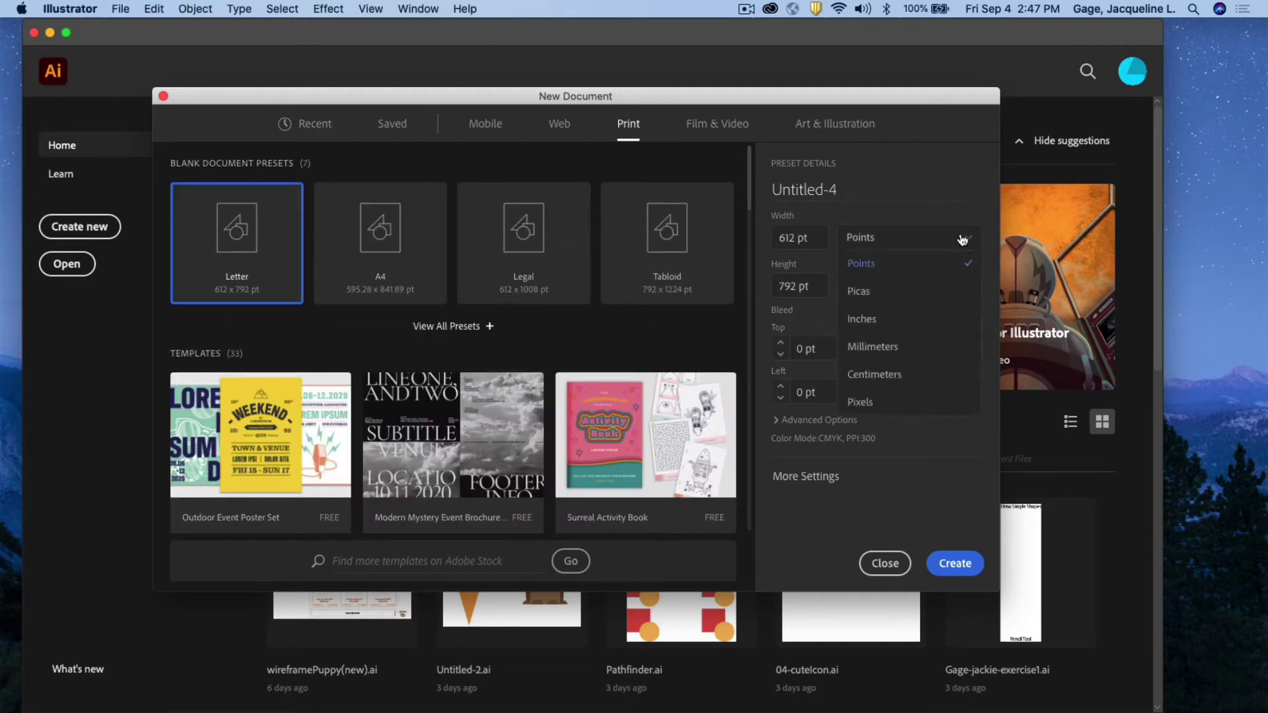
{"action": "left_click", "coordinate": [879, 321]}
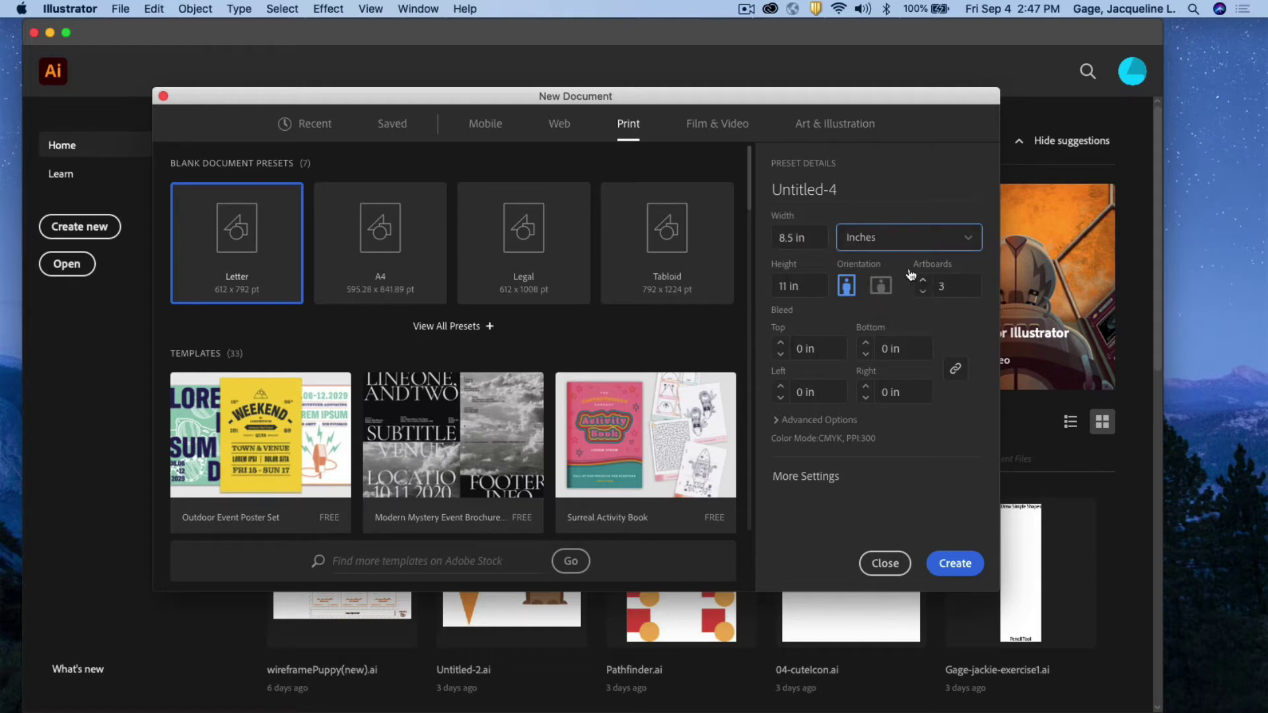
{"action": "left_click", "coordinate": [956, 564]}
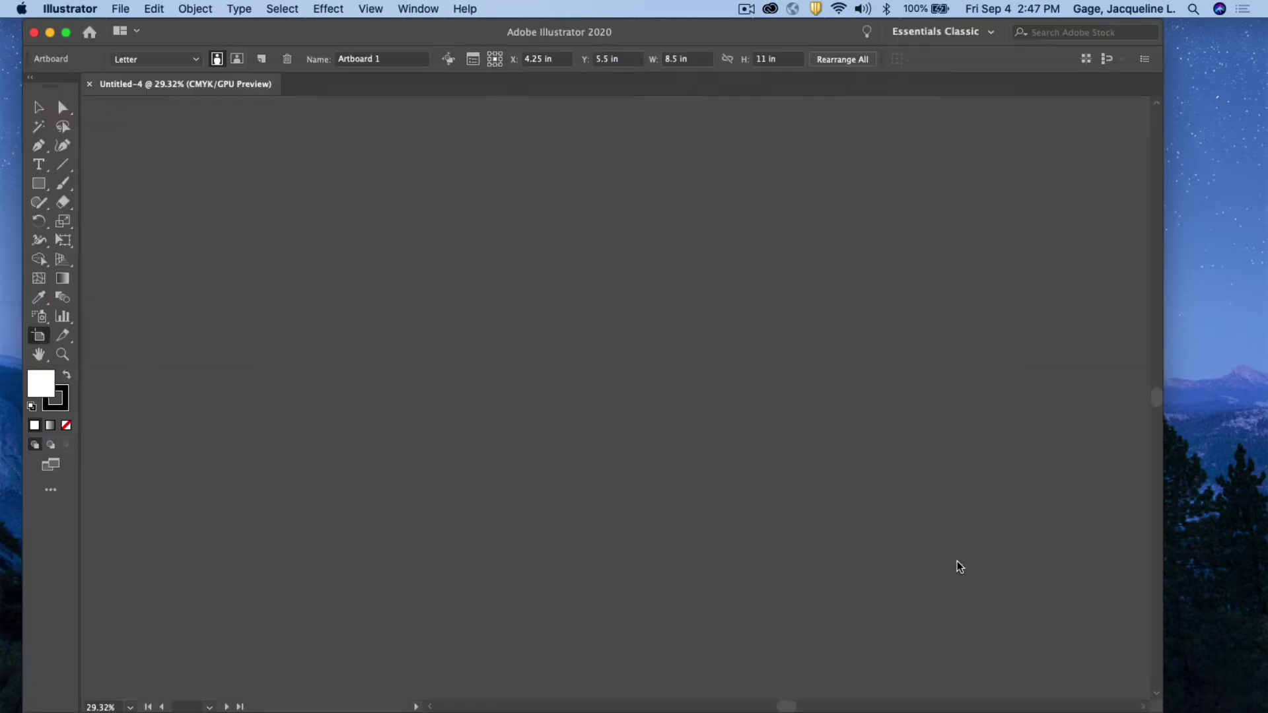
Shorten Artboard 2 from its upper and lower edges to a height of about 7 in, keeping its width
{"action": "left_click", "coordinate": [38, 354]}
{"action": "left_click_drag", "start_coordinate": [216, 303], "coordinate": [100, 304]}
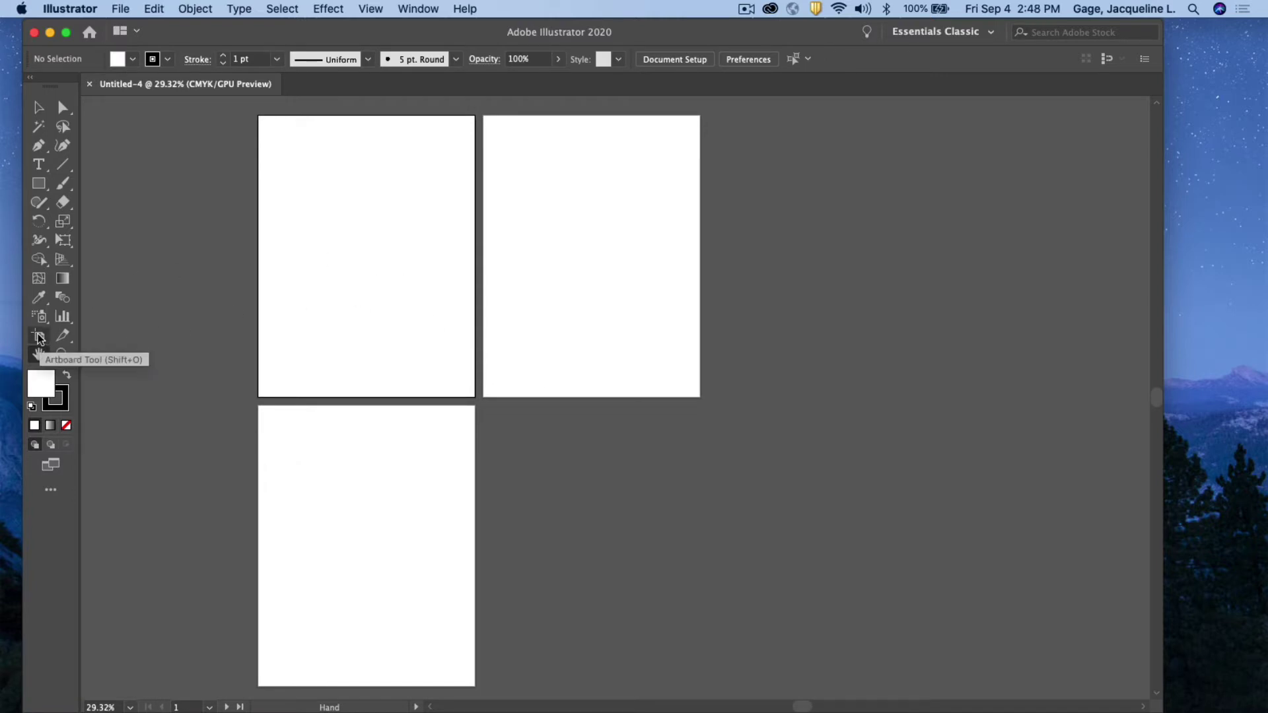
{"action": "left_click", "coordinate": [38, 336]}
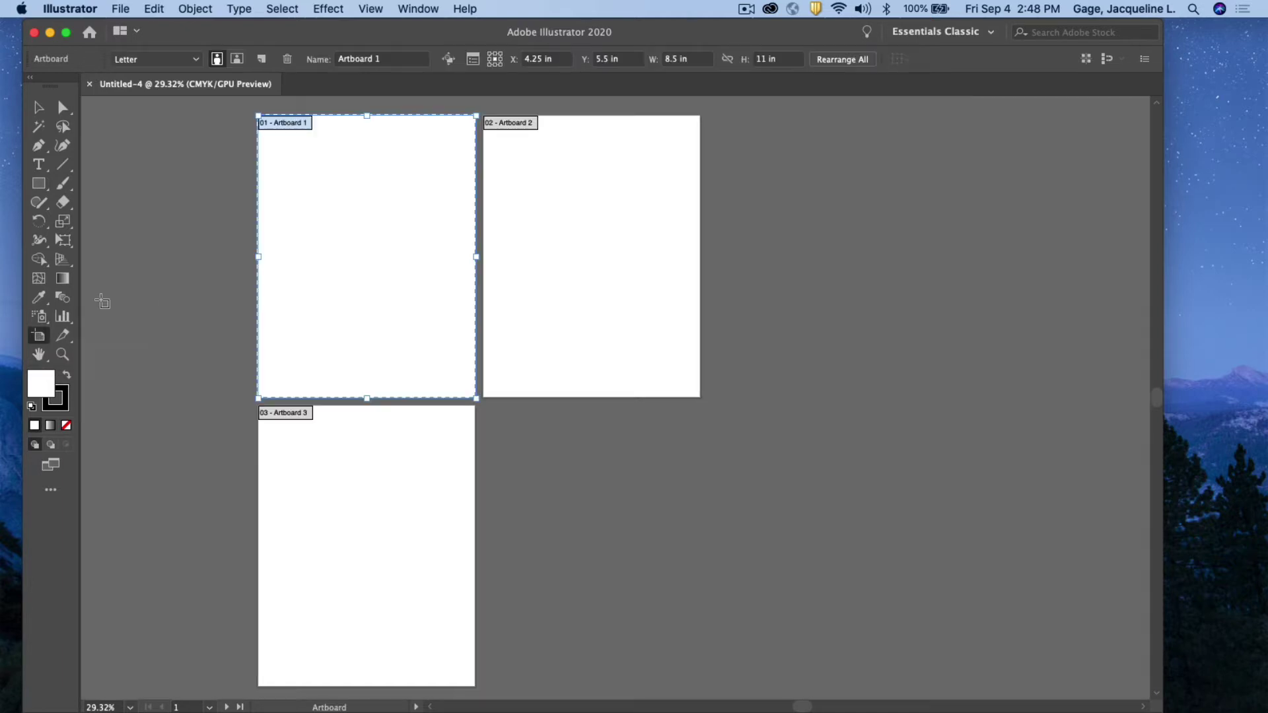
{"action": "left_click", "coordinate": [557, 273]}
{"action": "left_click", "coordinate": [384, 456]}
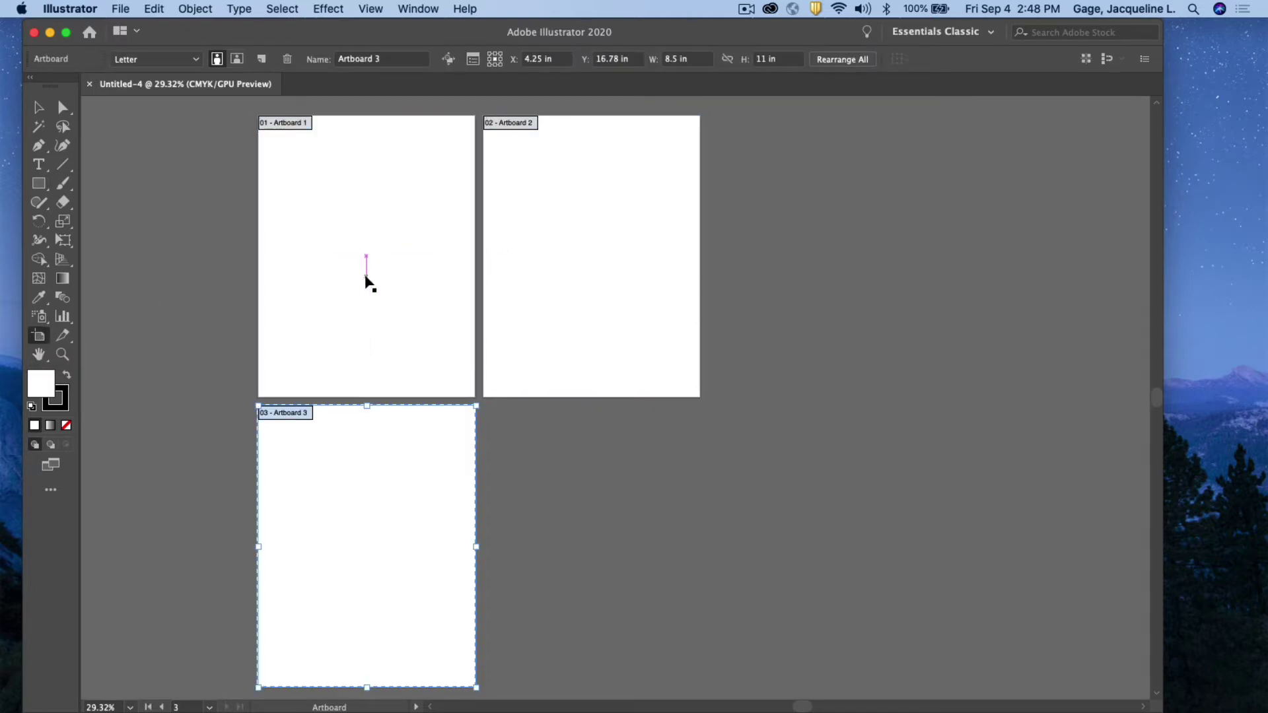
{"action": "left_click", "coordinate": [365, 277]}
{"action": "left_click", "coordinate": [570, 239]}
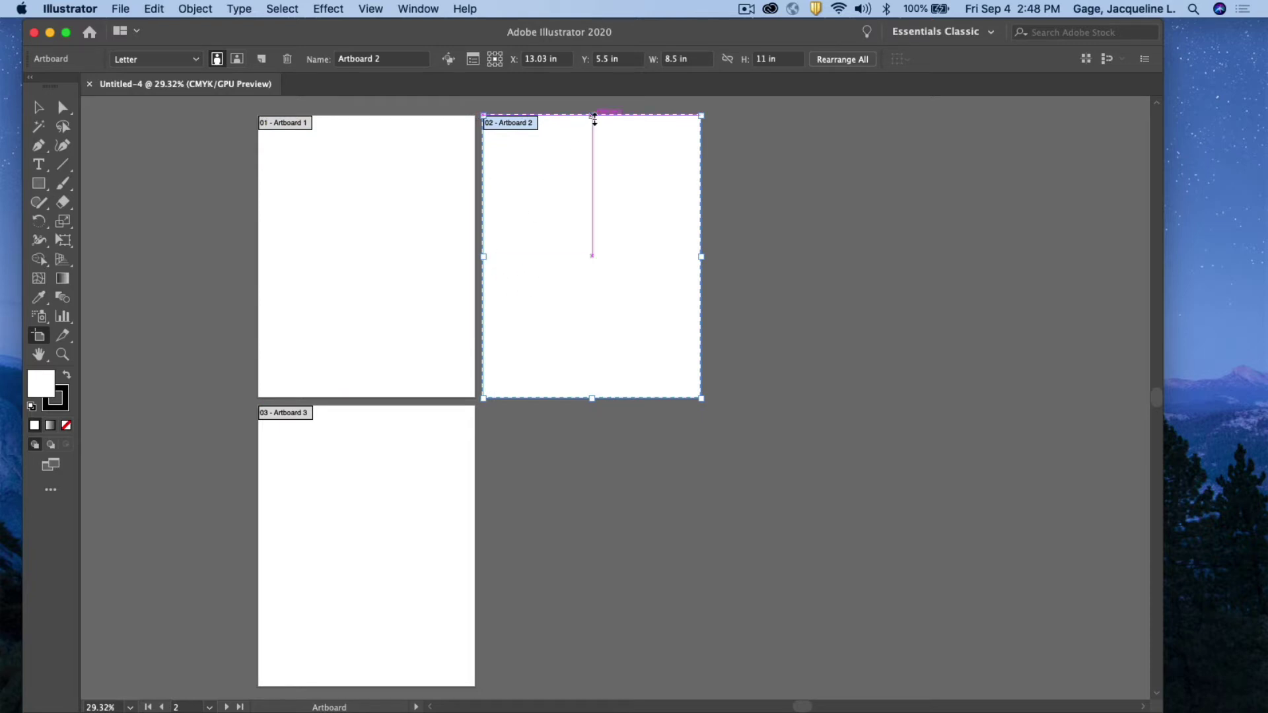
{"action": "left_click_drag", "start_coordinate": [594, 118], "coordinate": [592, 173]}
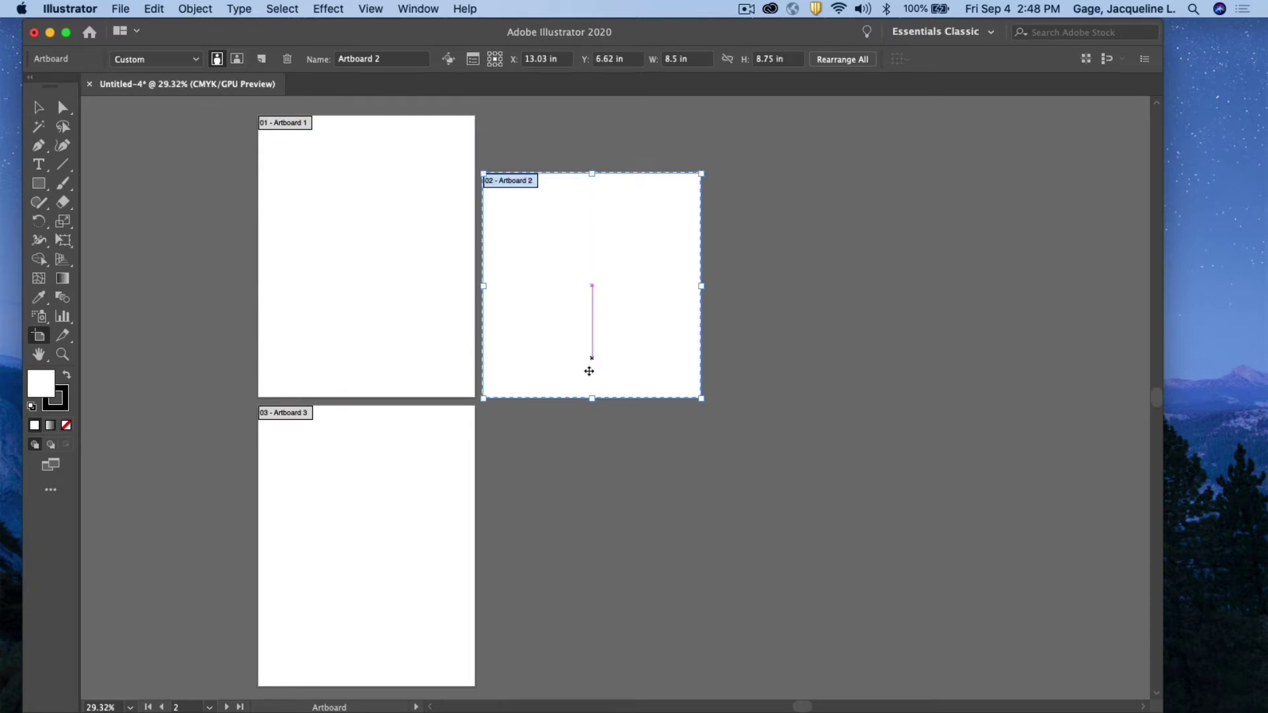
{"action": "left_click_drag", "start_coordinate": [593, 395], "coordinate": [590, 352]}
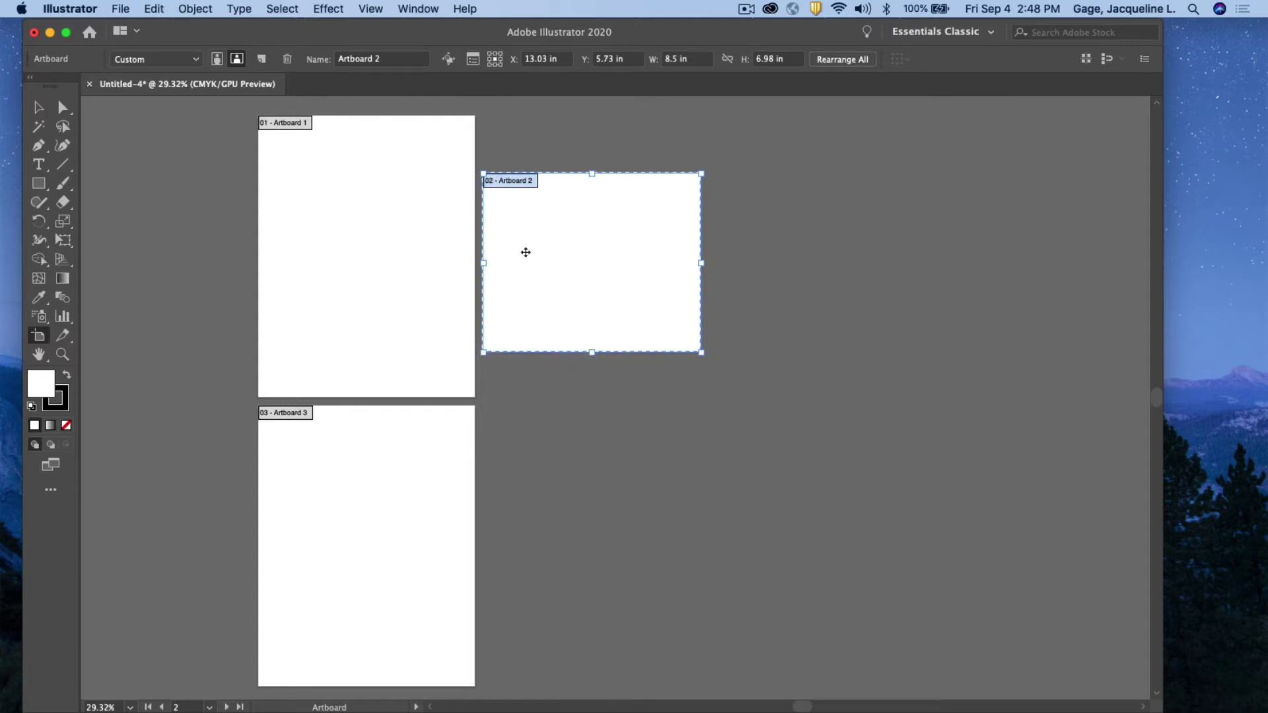
{"action": "left_click", "coordinate": [37, 108]}
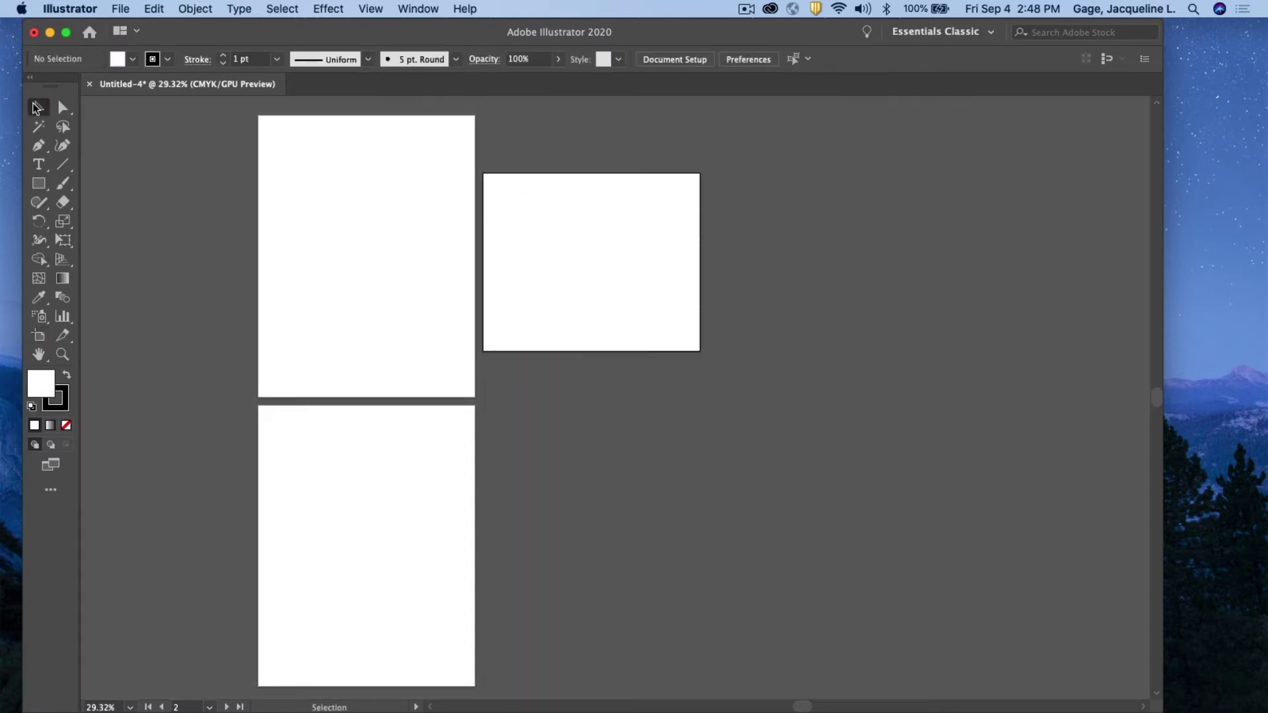
Set Artboard 2 to exactly 3.5 in wide and 2 in high
{"action": "left_click", "coordinate": [37, 336]}
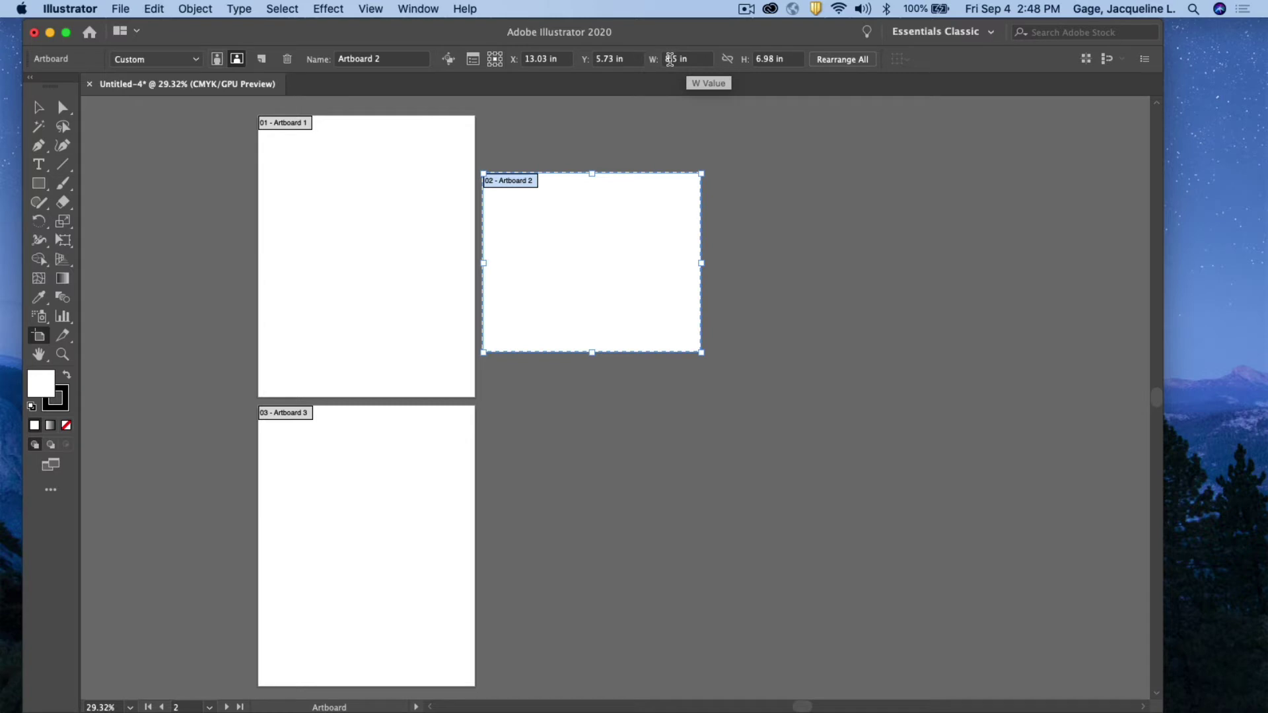
{"action": "left_click_drag", "start_coordinate": [670, 60], "coordinate": [663, 63]}
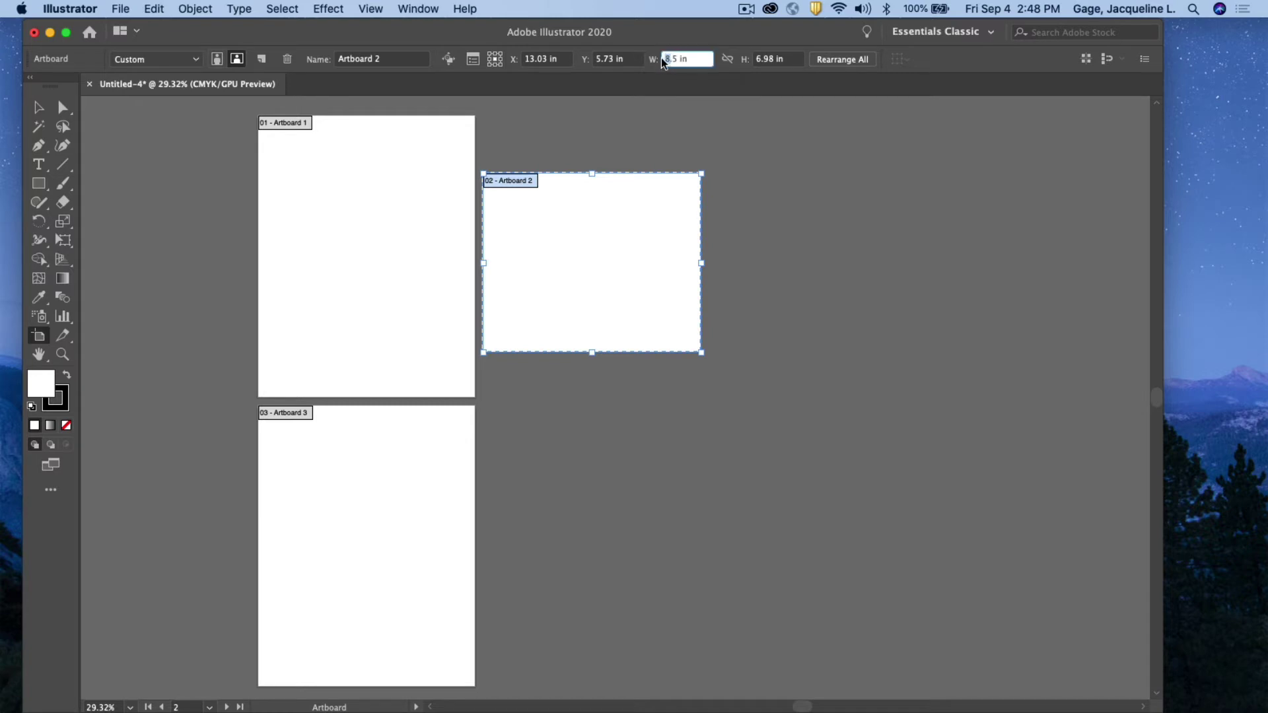
{"action": "type", "text": "3"}
{"action": "double_click", "coordinate": [773, 59]}
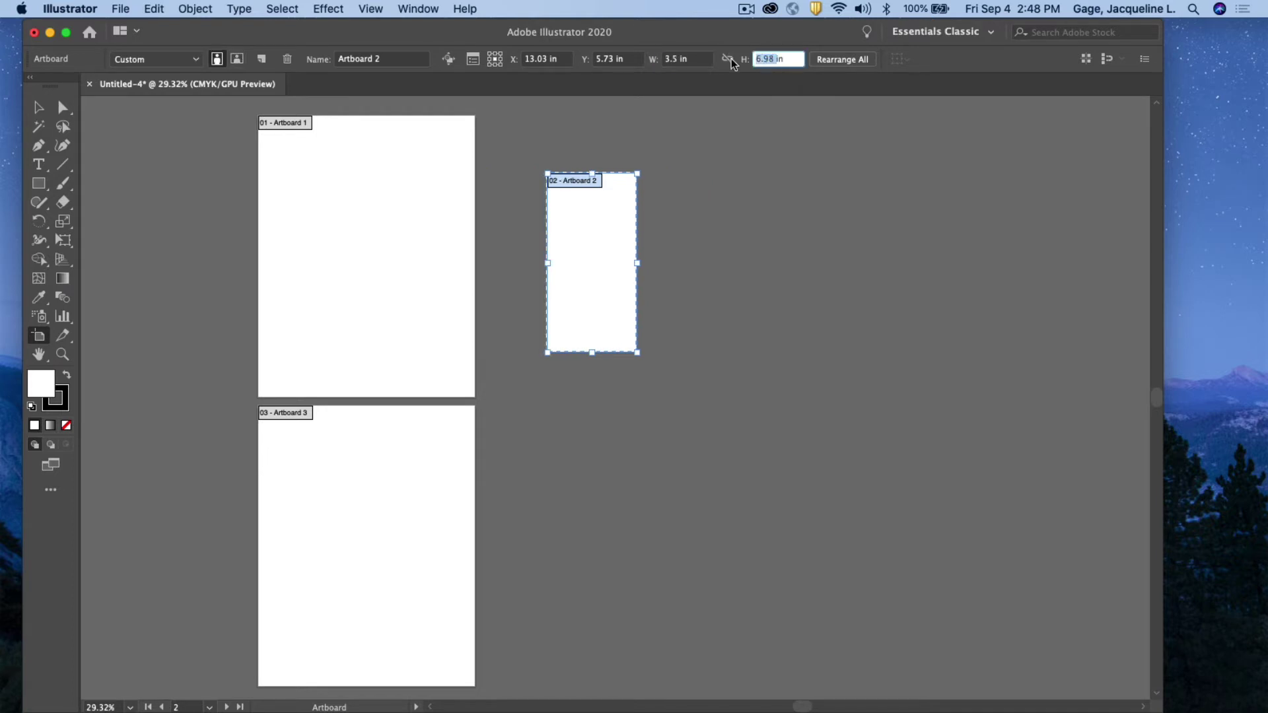
{"action": "type", "text": "2"}
{"action": "left_click", "coordinate": [38, 107]}
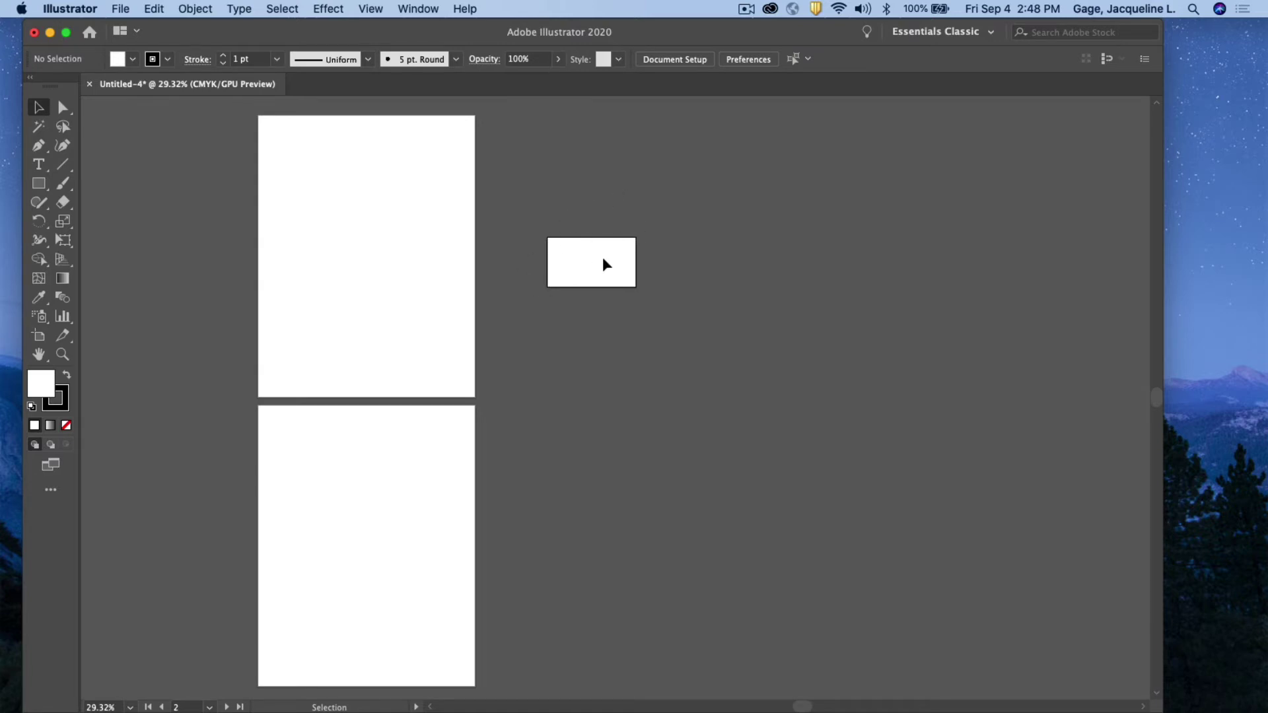
Reshape Artboard 3 freehand into a short, wide banner slightly wider than Artboard 1, leaving a gap below Artboard 1
{"action": "left_click", "coordinate": [351, 445]}
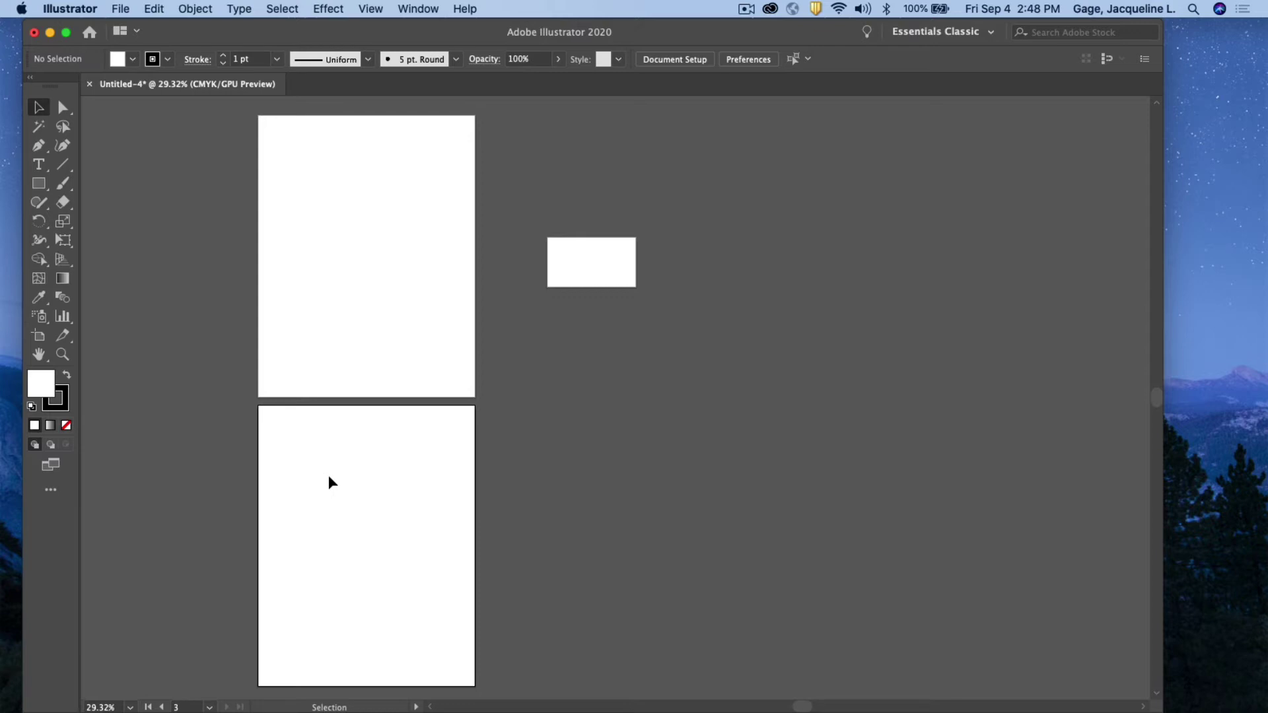
{"action": "left_click", "coordinate": [38, 339]}
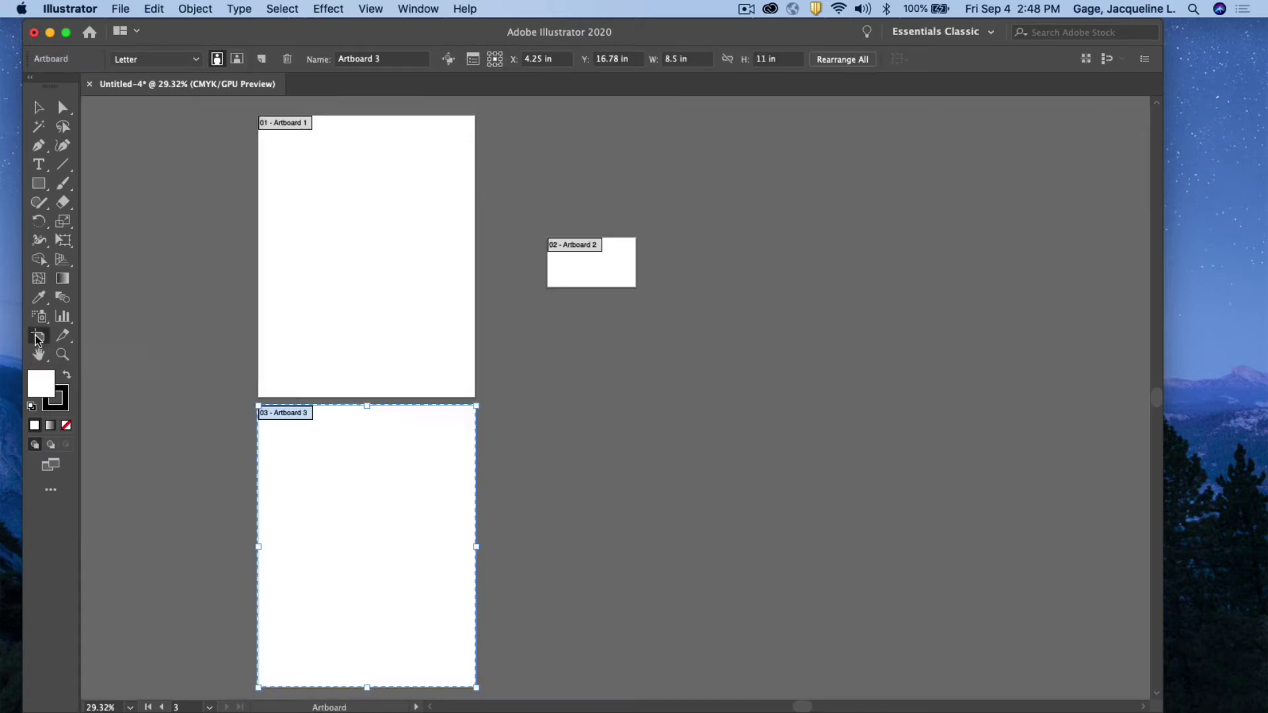
{"action": "left_click_drag", "start_coordinate": [371, 689], "coordinate": [366, 500]}
{"action": "left_click_drag", "start_coordinate": [477, 453], "coordinate": [442, 482]}
Shift Artboard 1 slightly down and to the right, and move Artboard 2 below Artboard 3
{"action": "left_click", "coordinate": [436, 285]}
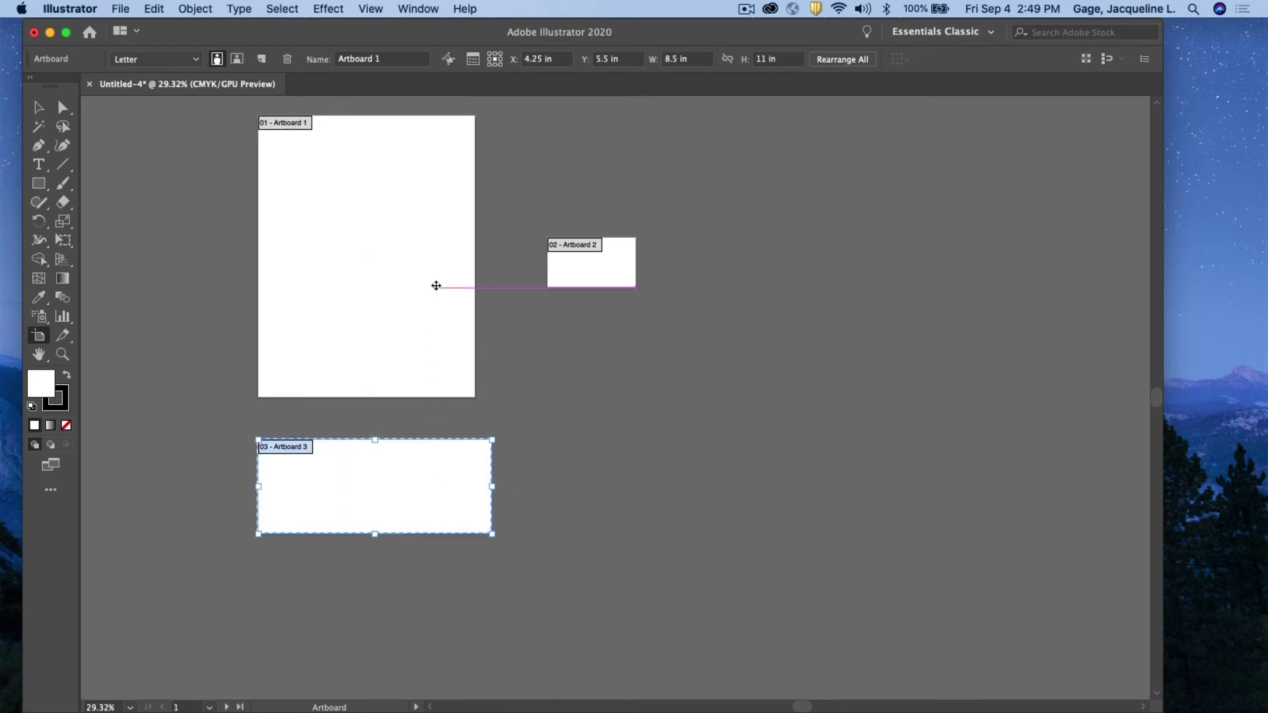
{"action": "mouse_move", "coordinate": [407, 283]}
{"action": "left_mouse_down"}
{"action": "mouse_move", "coordinate": [436, 300]}
{"action": "mouse_move", "coordinate": [405, 289]}
{"action": "mouse_move", "coordinate": [418, 296]}
{"action": "left_mouse_up"}
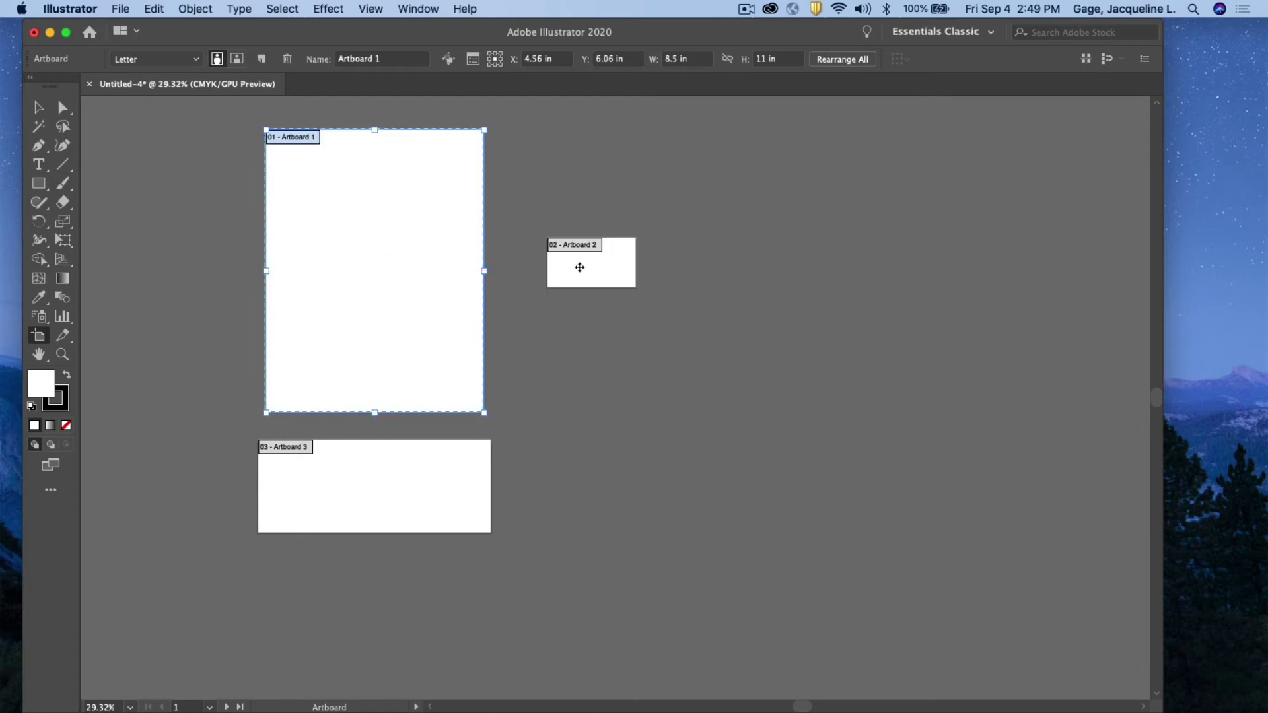
{"action": "left_click_drag", "start_coordinate": [577, 266], "coordinate": [387, 580]}
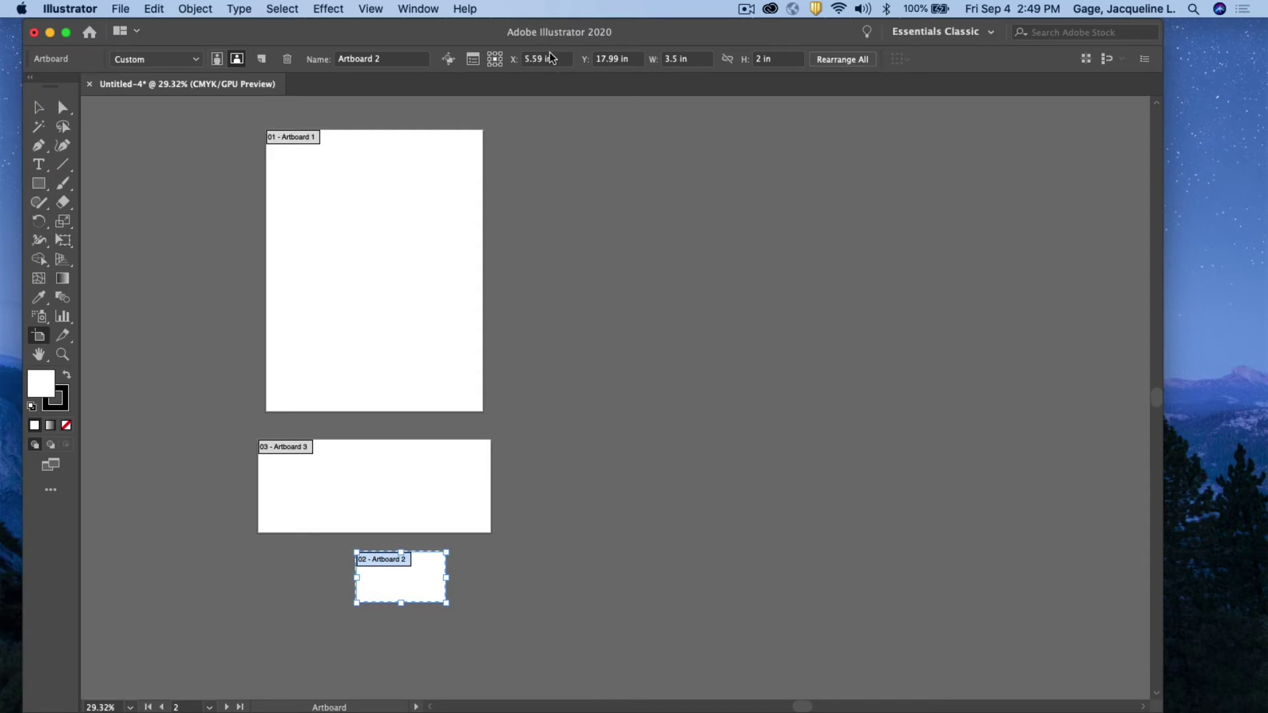
{"action": "left_click", "coordinate": [37, 107]}
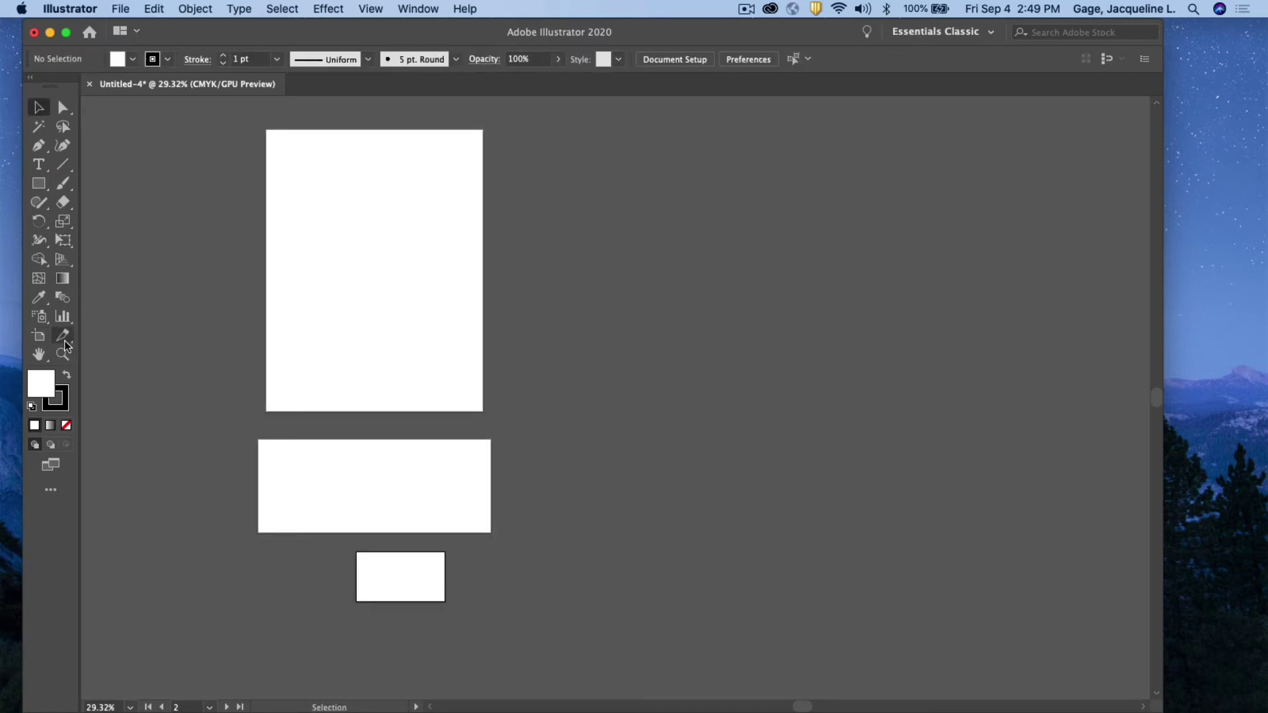
Turn on the center mark for Artboard 2 in its artboard options
{"action": "left_click", "coordinate": [38, 335]}
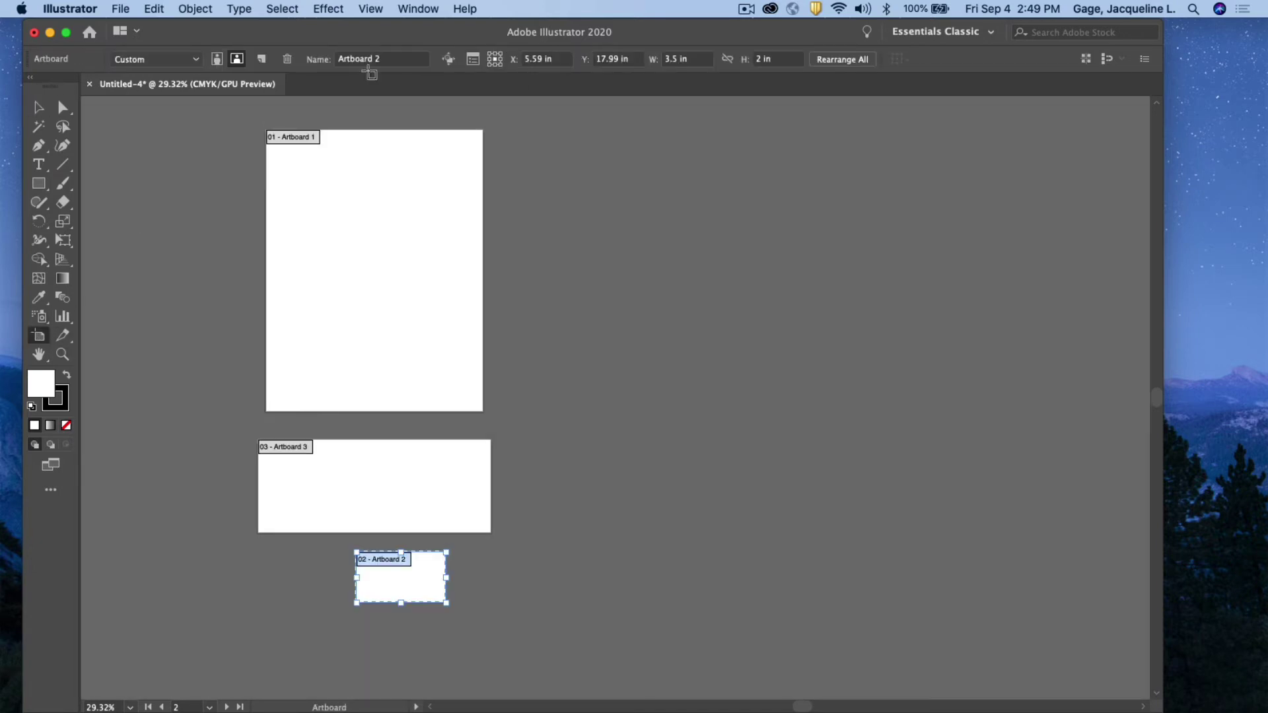
{"action": "left_click", "coordinate": [473, 59]}
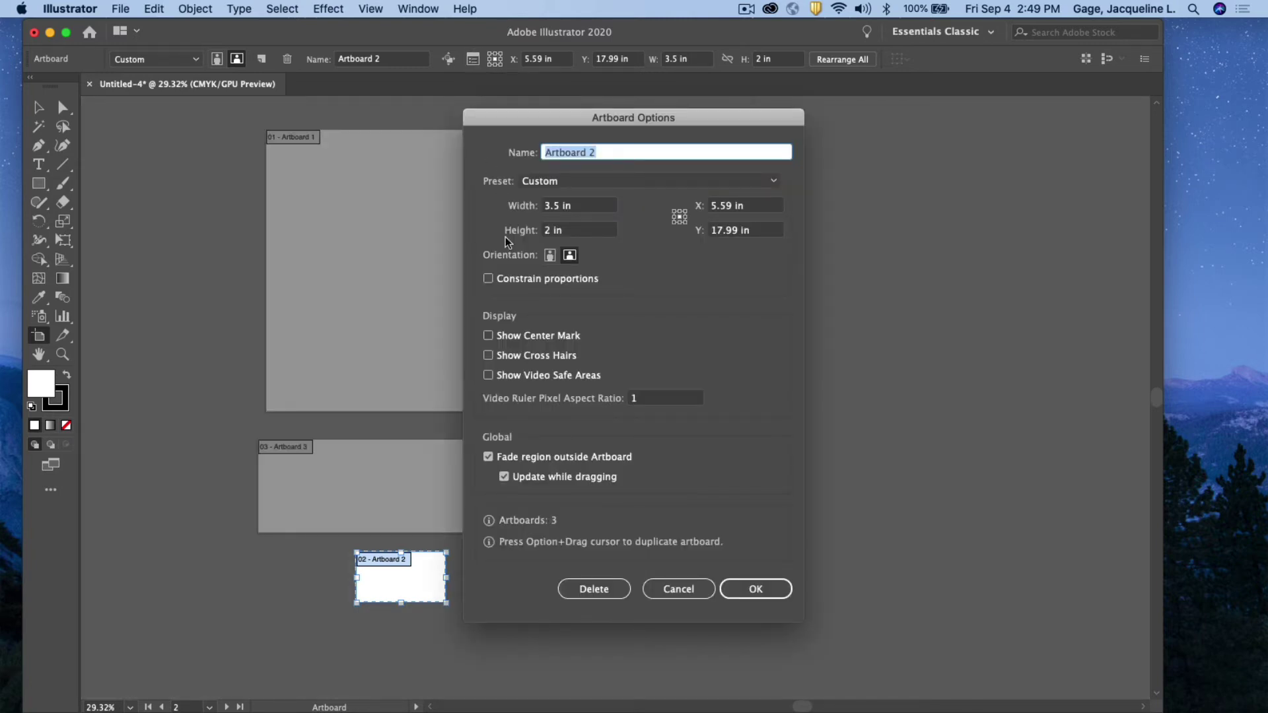
{"action": "left_click", "coordinate": [488, 335]}
{"action": "left_click", "coordinate": [756, 587]}
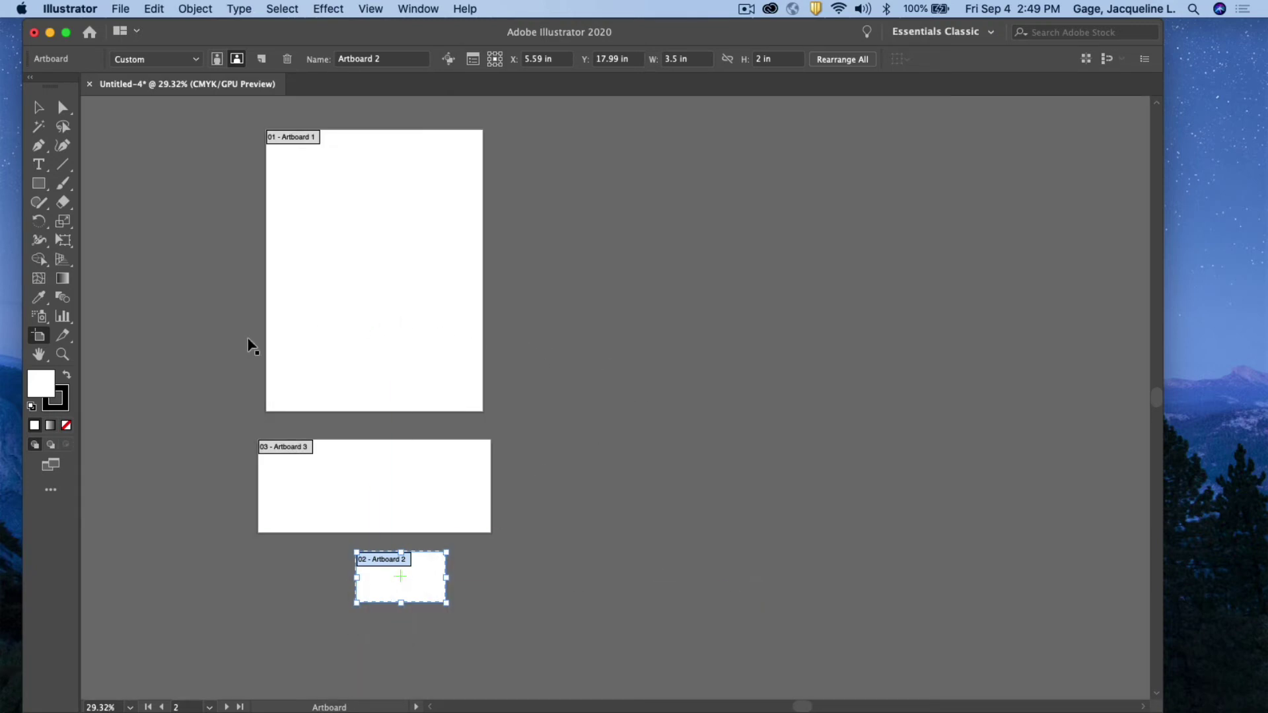
Turn on the cross hairs for Artboard 1 in its artboard options
{"action": "left_click", "coordinate": [328, 286]}
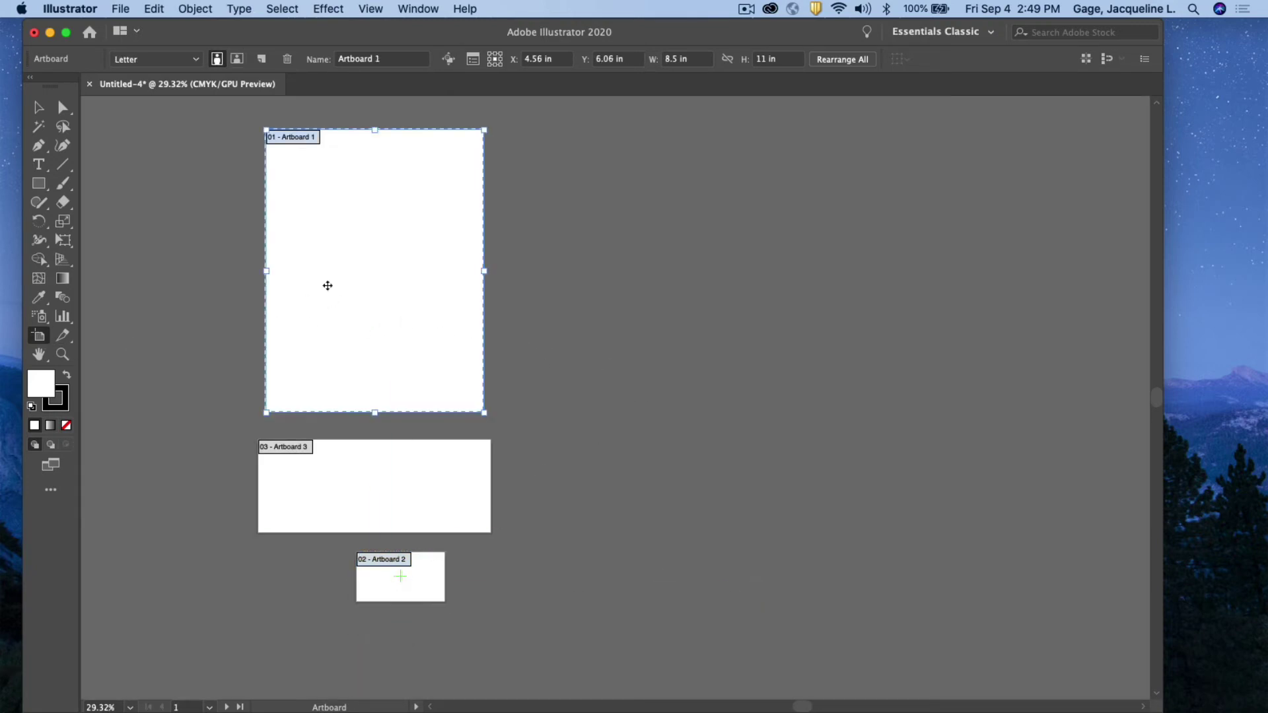
{"action": "left_click", "coordinate": [472, 59]}
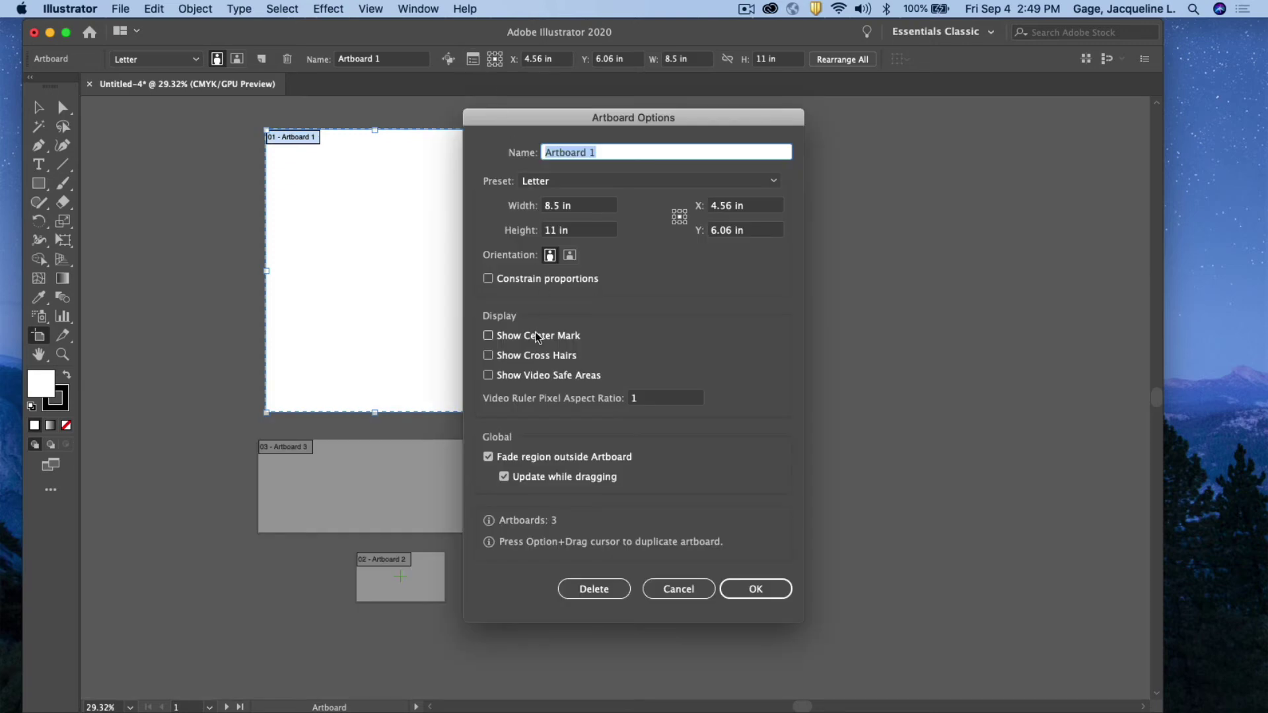
{"action": "left_click", "coordinate": [488, 355]}
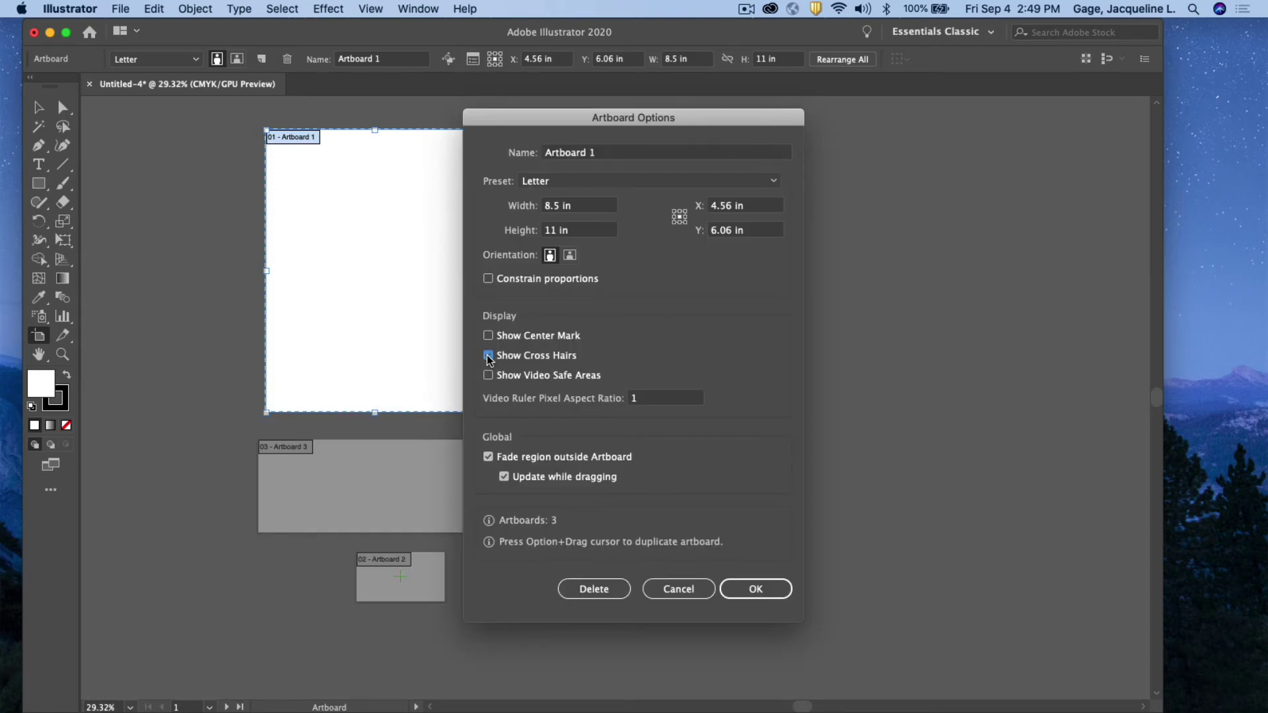
{"action": "left_click", "coordinate": [760, 589]}
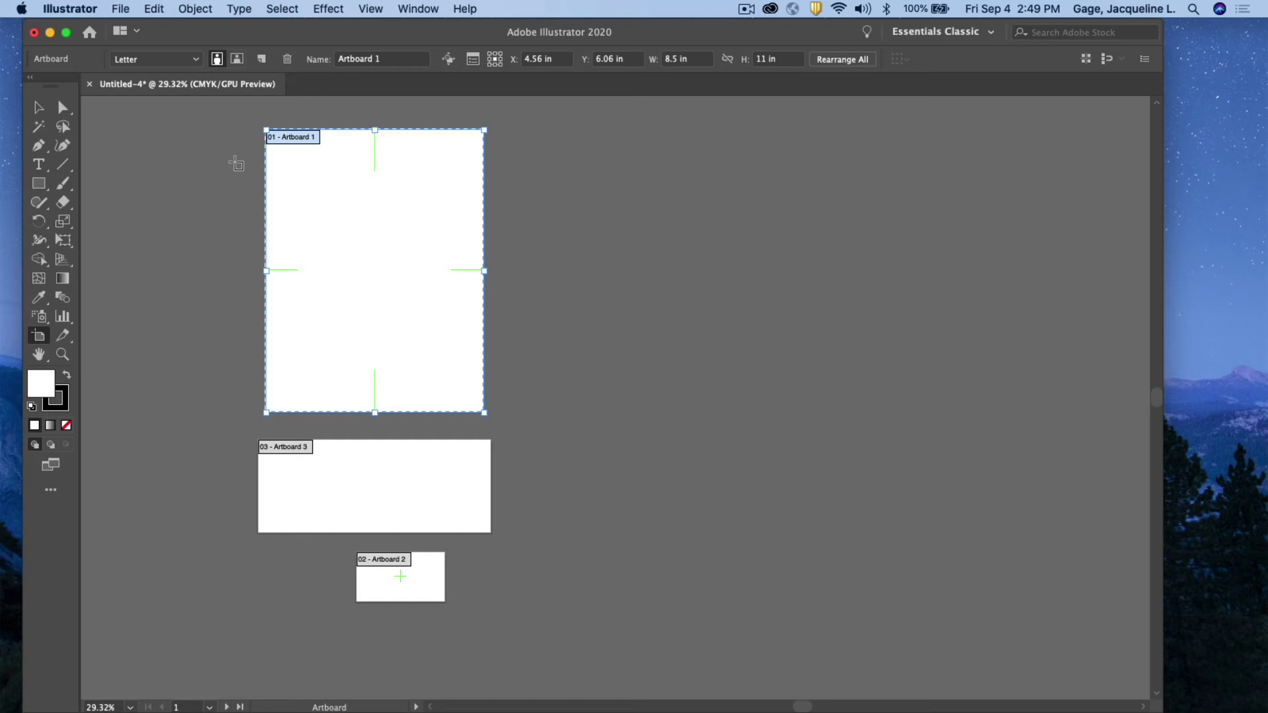
Add a new Letter artboard in landscape orientation and place it to the right of Artboard 1 without overlap
{"action": "left_click", "coordinate": [262, 60]}
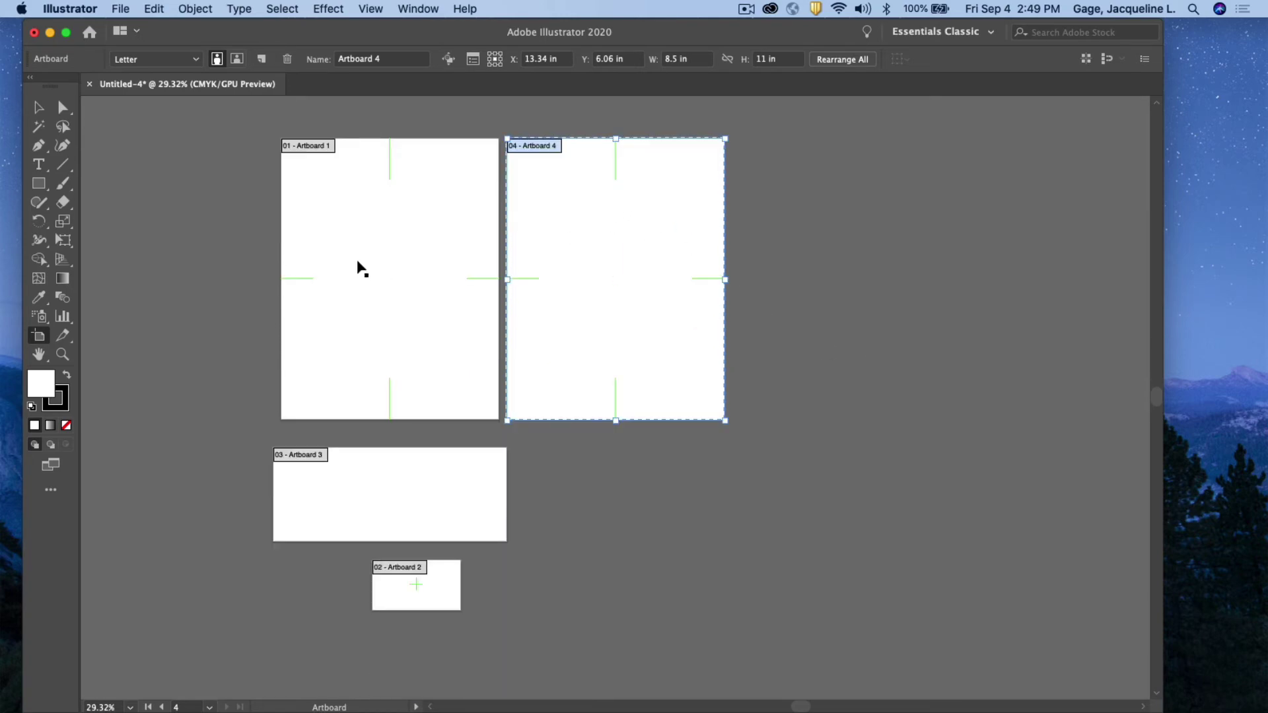
{"action": "left_click", "coordinate": [237, 59]}
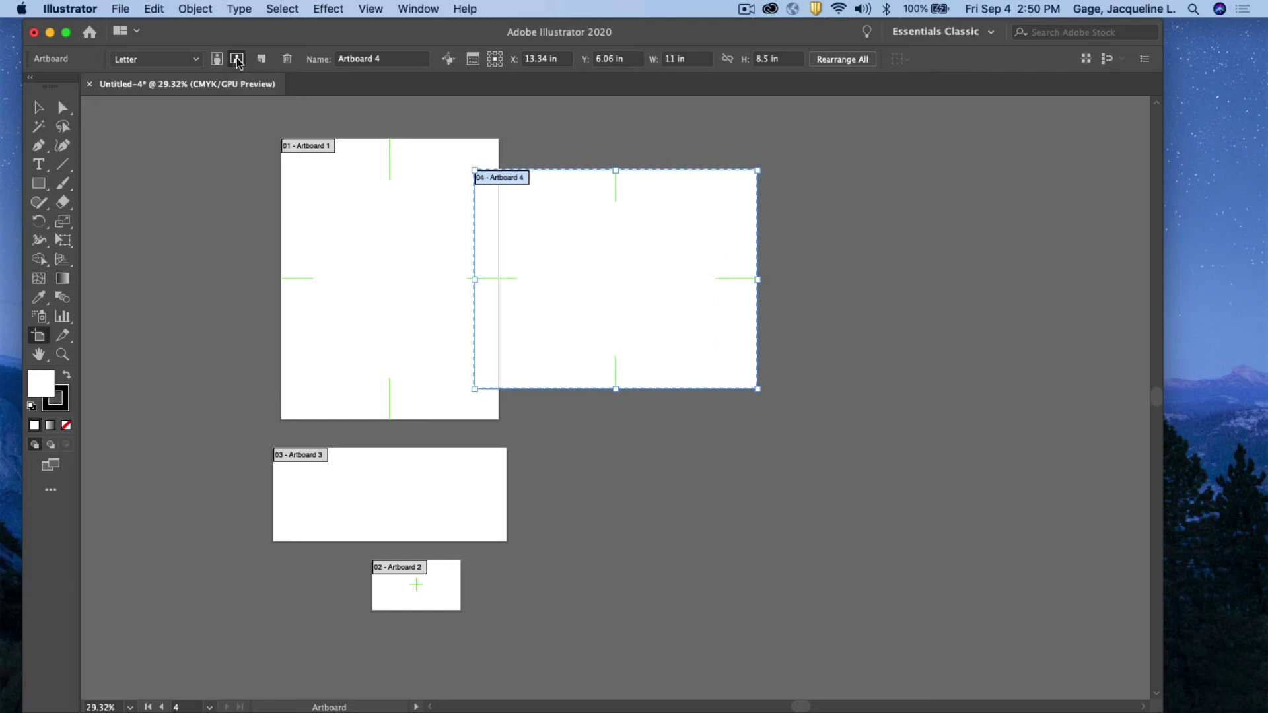
{"action": "left_click_drag", "start_coordinate": [654, 196], "coordinate": [713, 198]}
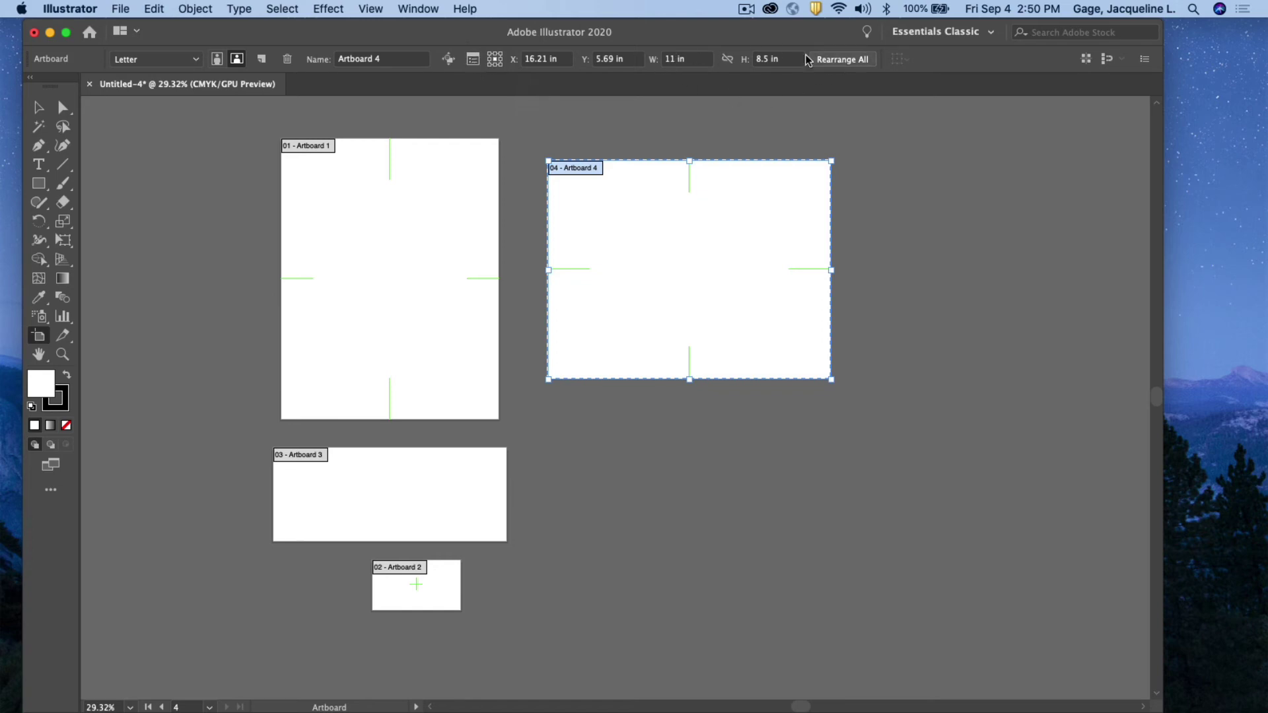
Rearrange all artboards into a grid ordered by column, with artwork moving along with the artboards
{"action": "left_click", "coordinate": [846, 60]}
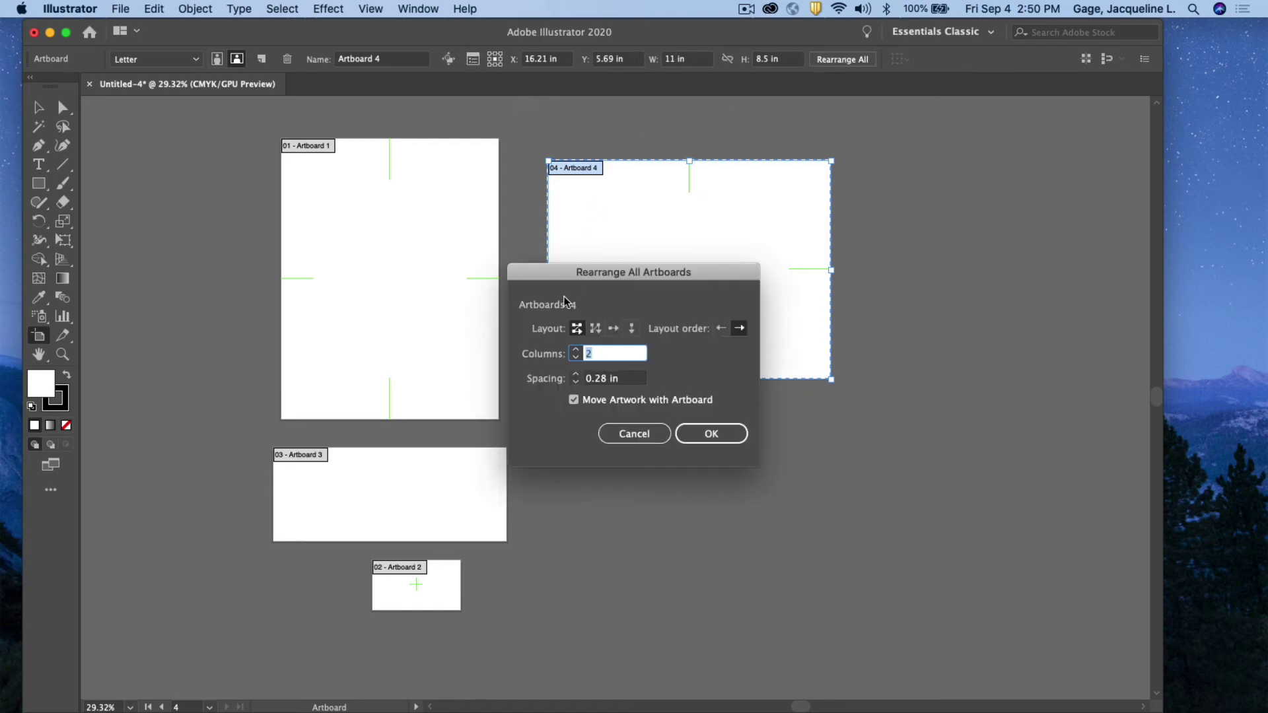
{"action": "left_click", "coordinate": [600, 327]}
{"action": "left_click", "coordinate": [709, 433]}
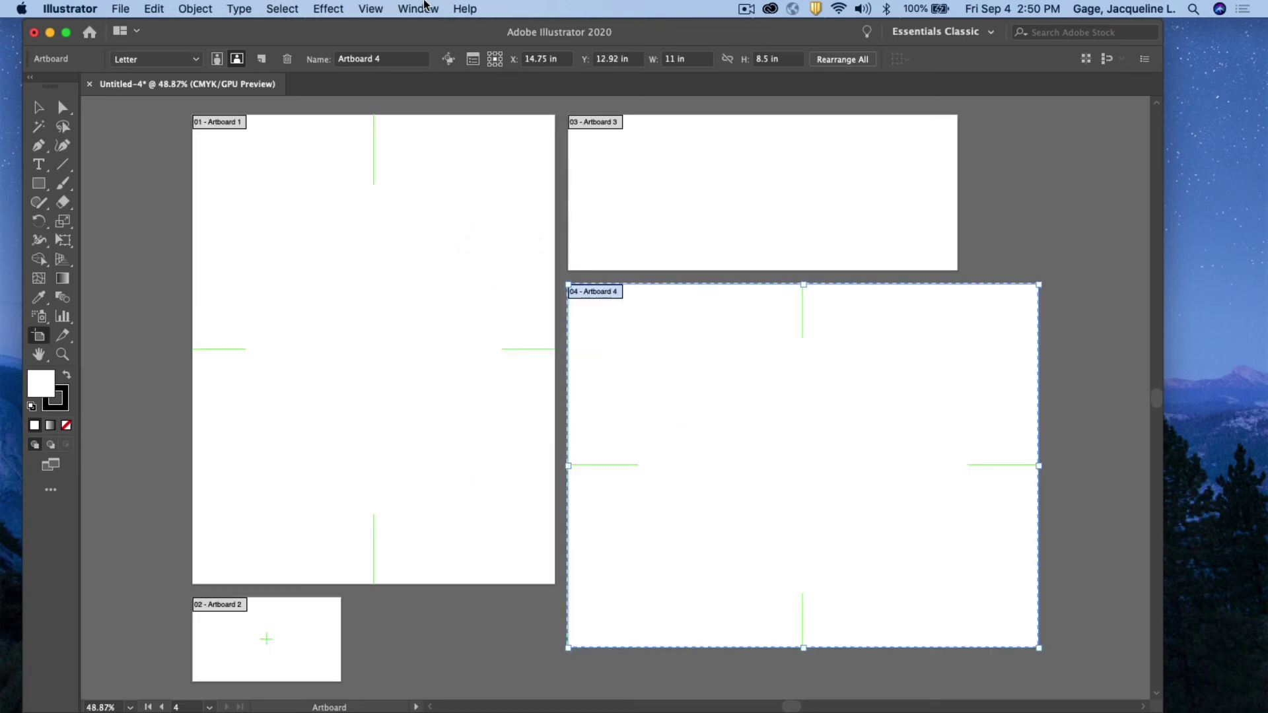
Show the Artboards panel with the list of the document's artboards
{"action": "left_click", "coordinate": [417, 9]}
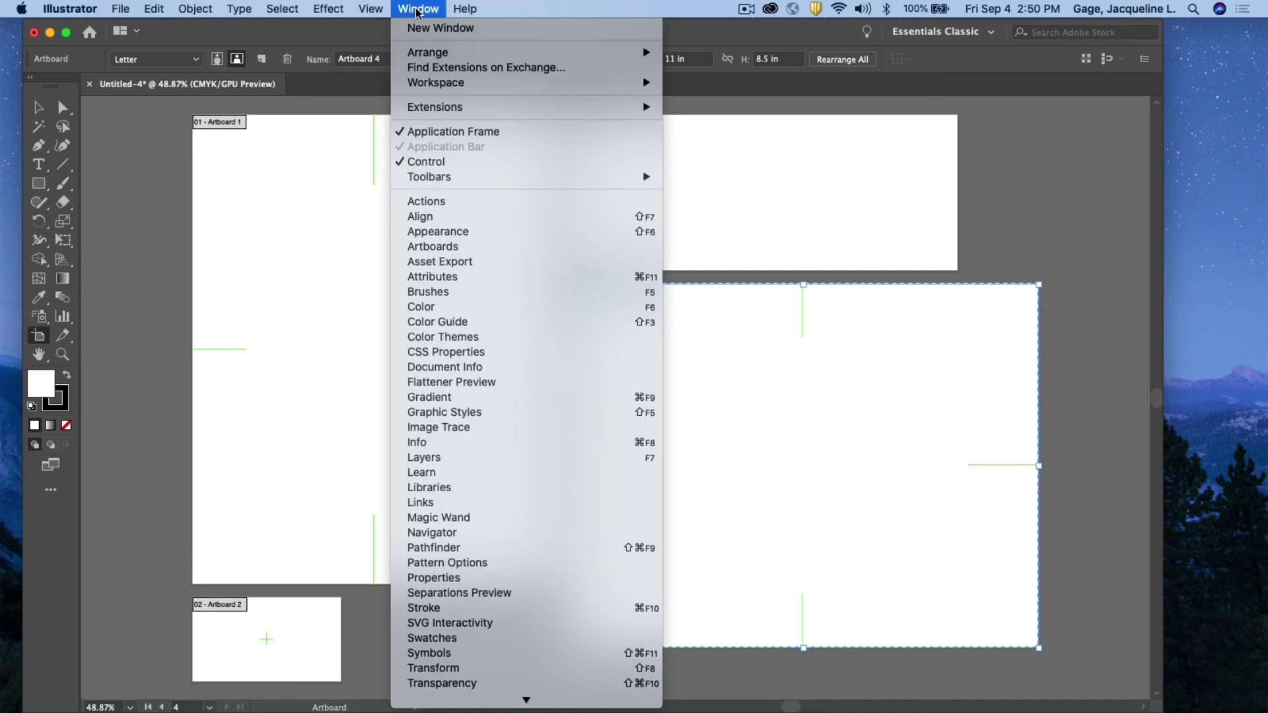
{"action": "left_click", "coordinate": [449, 247]}
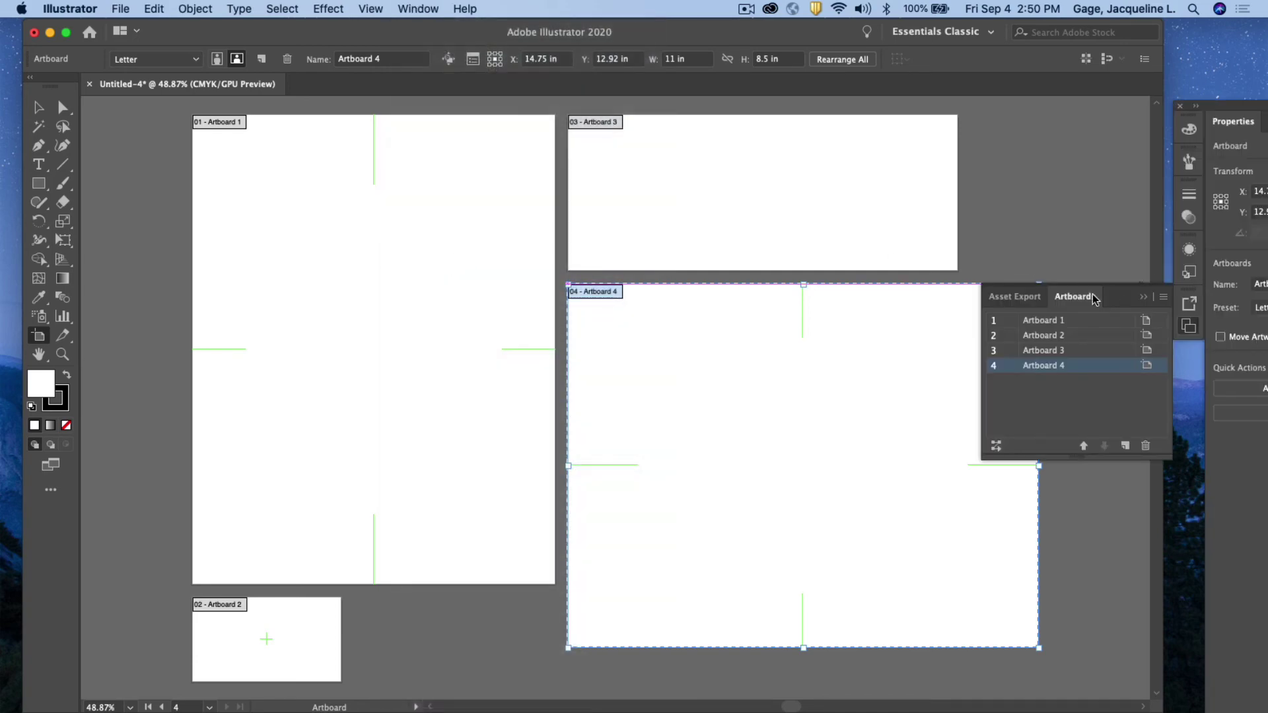
Detach the Artboards panel from the Asset Export group as a floating panel over the canvas, keeping the Essentials Classic workspace
{"action": "left_click_drag", "start_coordinate": [1095, 297], "coordinate": [738, 297]}
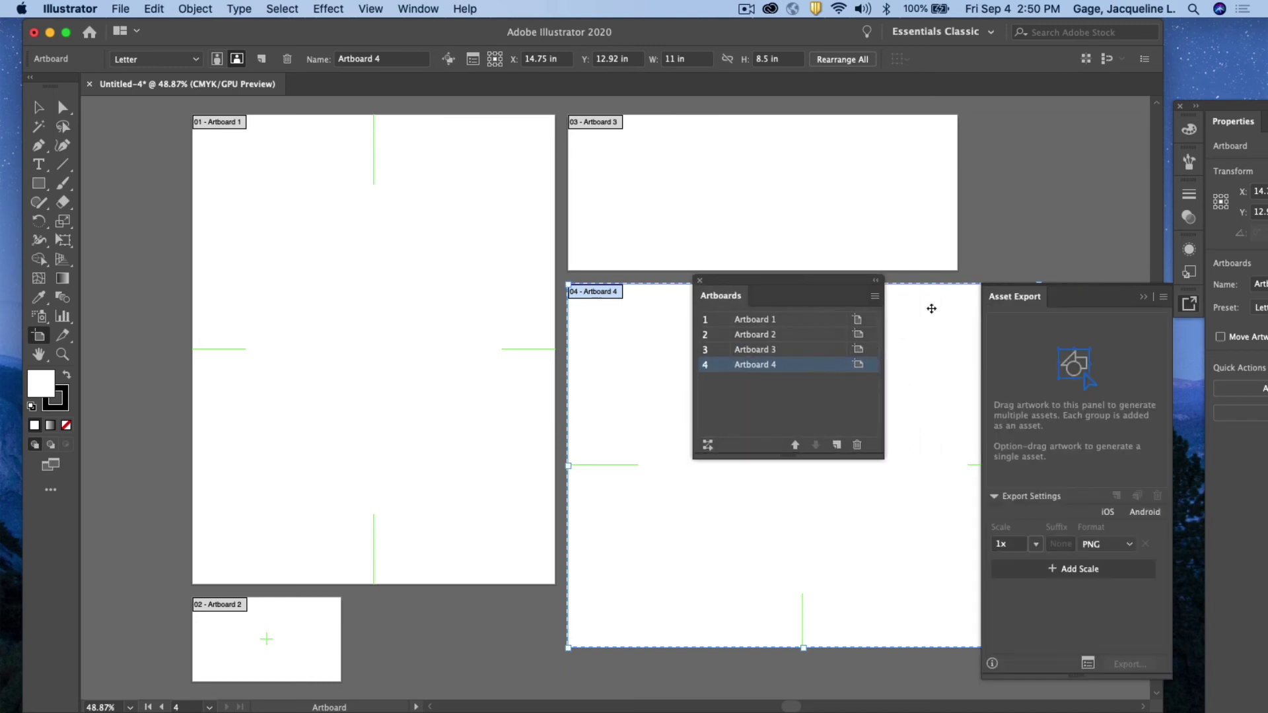
{"action": "left_click", "coordinate": [1135, 299]}
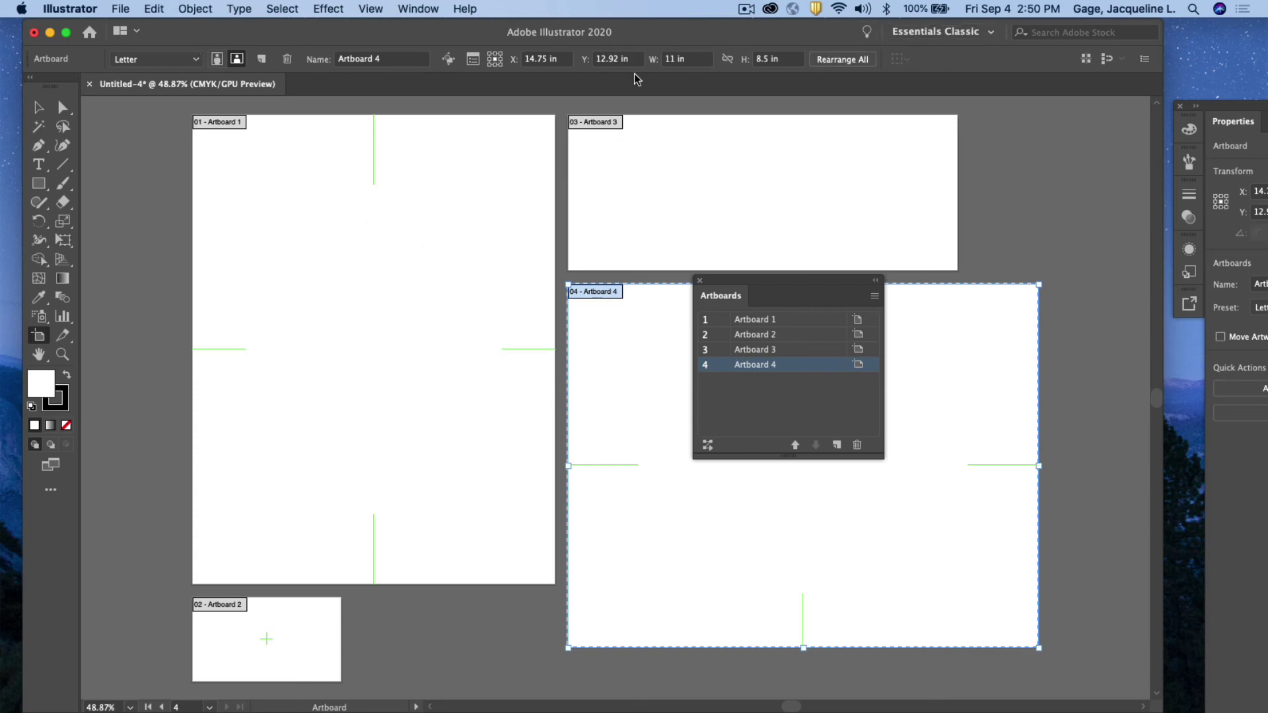
{"action": "left_click", "coordinate": [984, 33]}
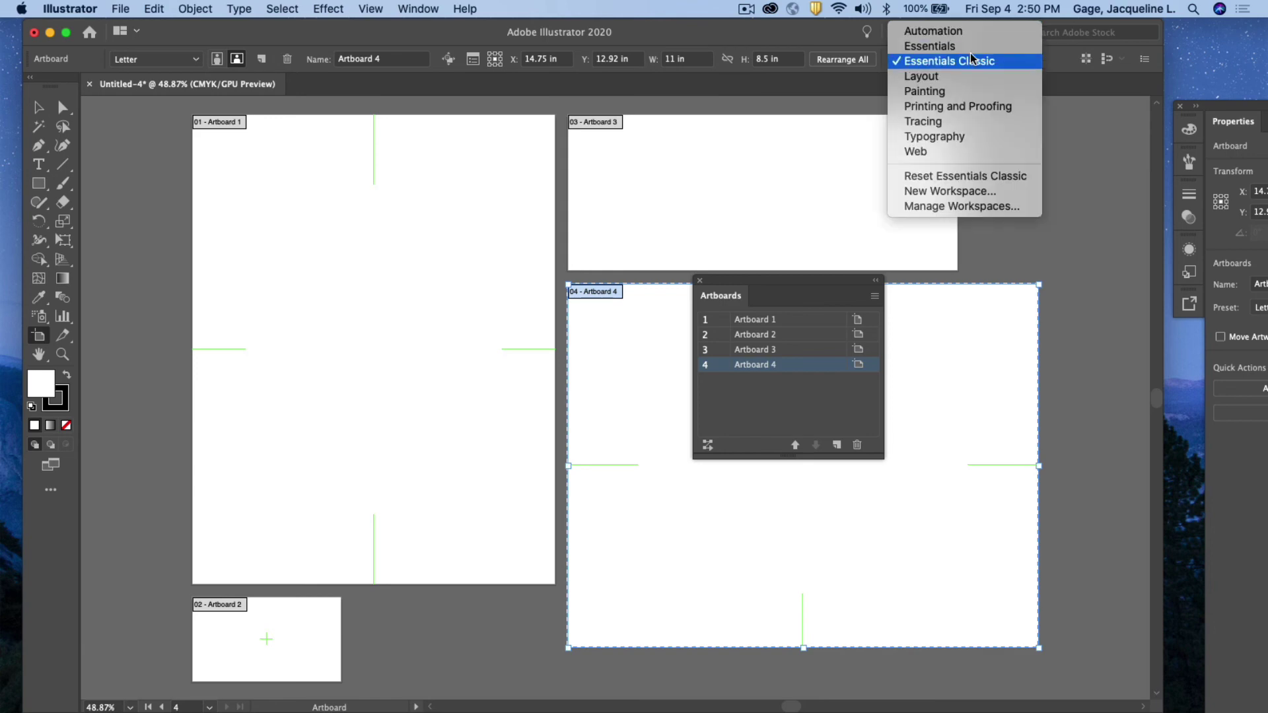
{"action": "left_click", "coordinate": [967, 61]}
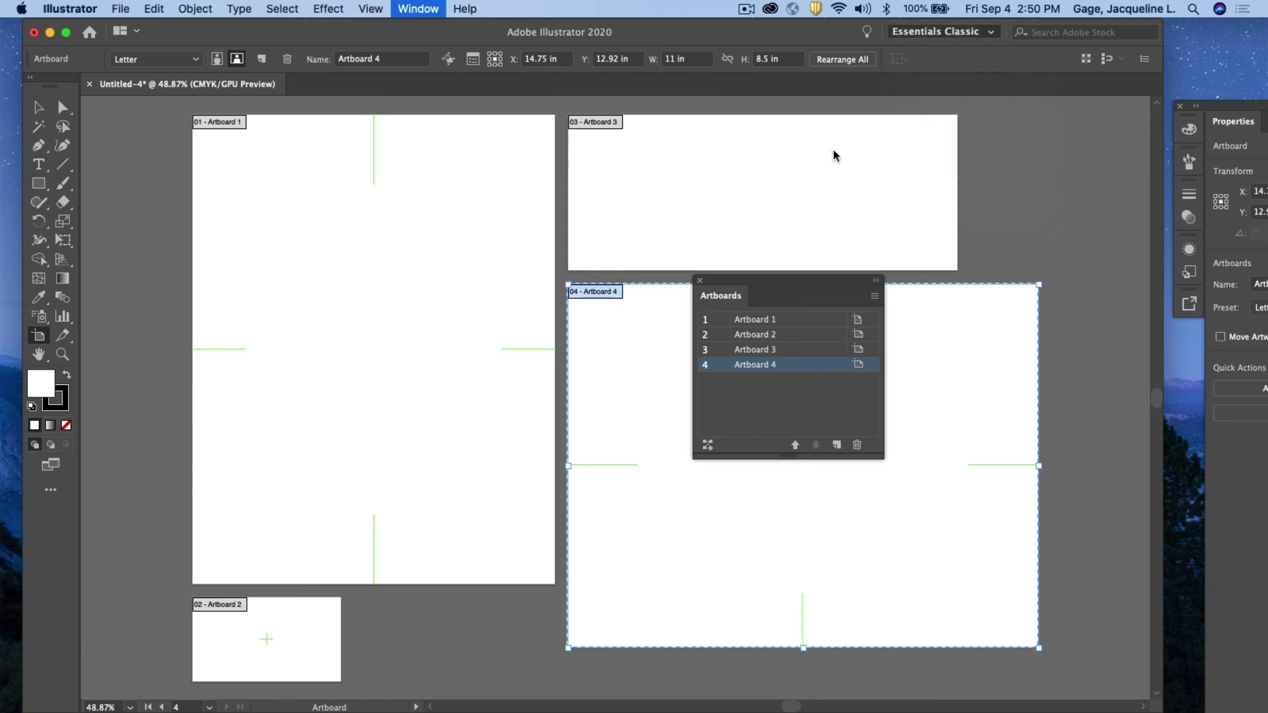
{"action": "left_click_drag", "start_coordinate": [740, 278], "coordinate": [693, 276]}
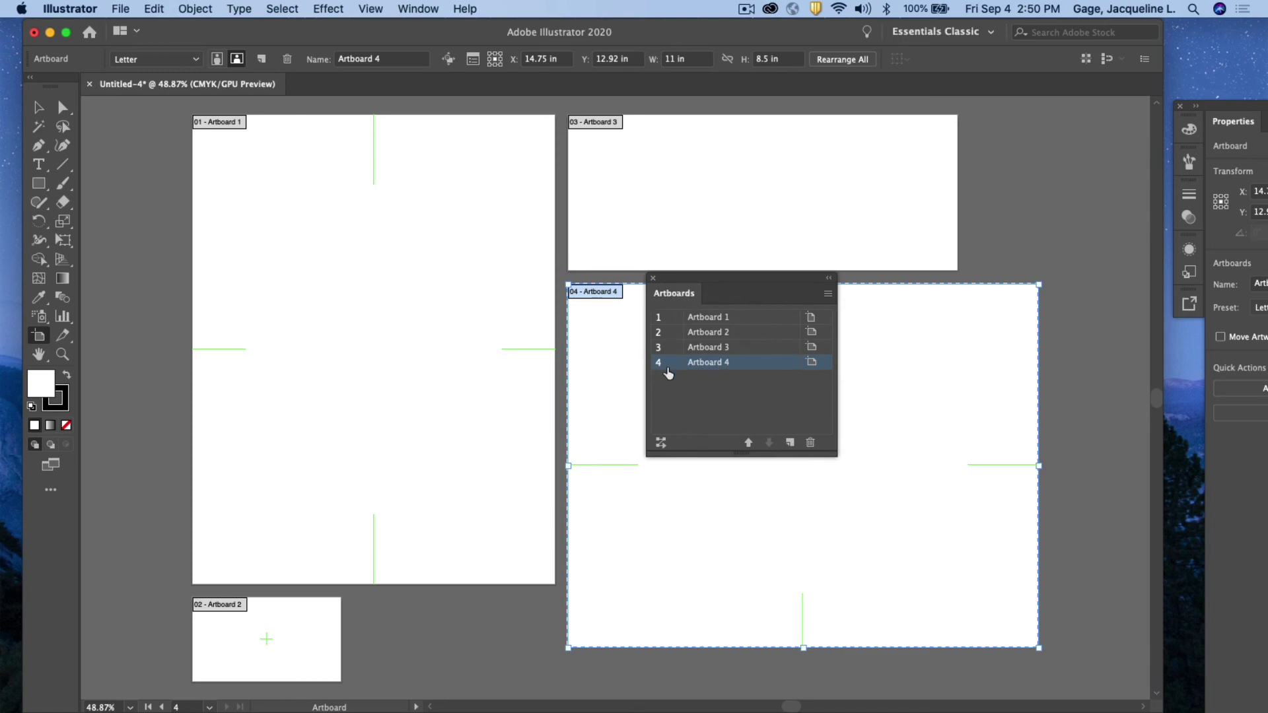
Add a fifth artboard with its default name and shorten it from both the upper and lower edges to about 6.06 in high
{"action": "left_click", "coordinate": [790, 444]}
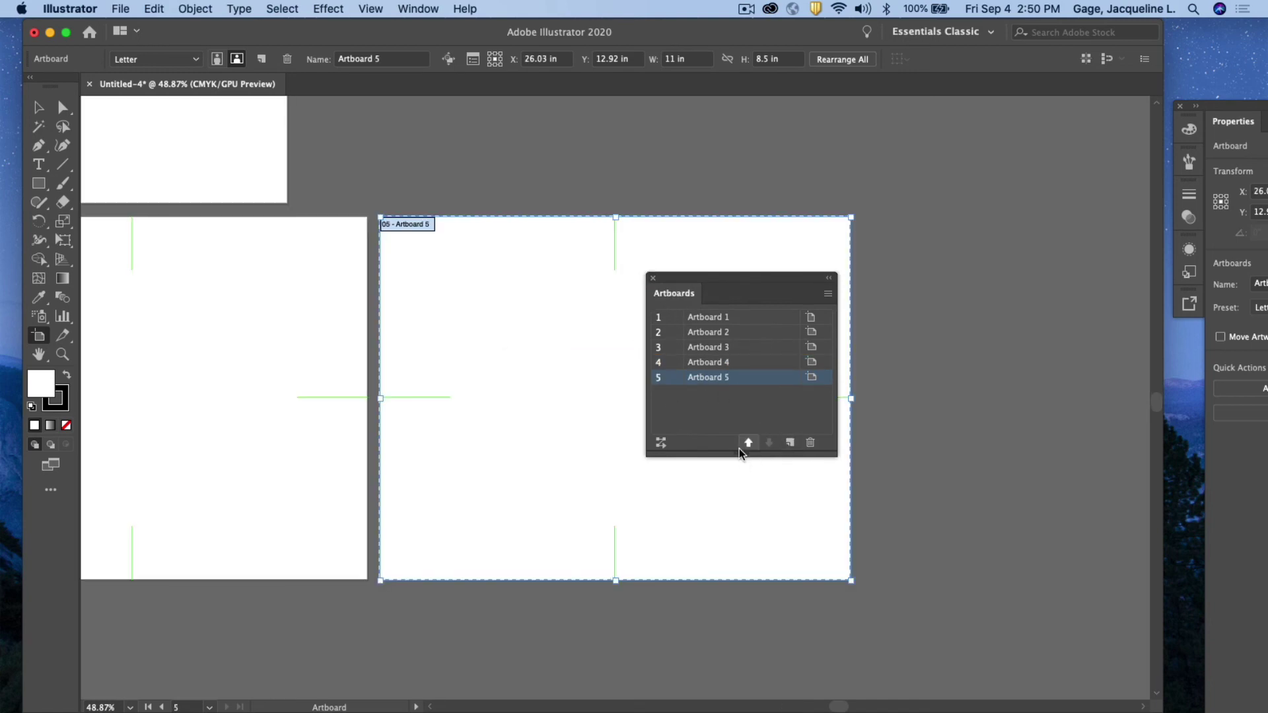
{"action": "double_click", "coordinate": [706, 378]}
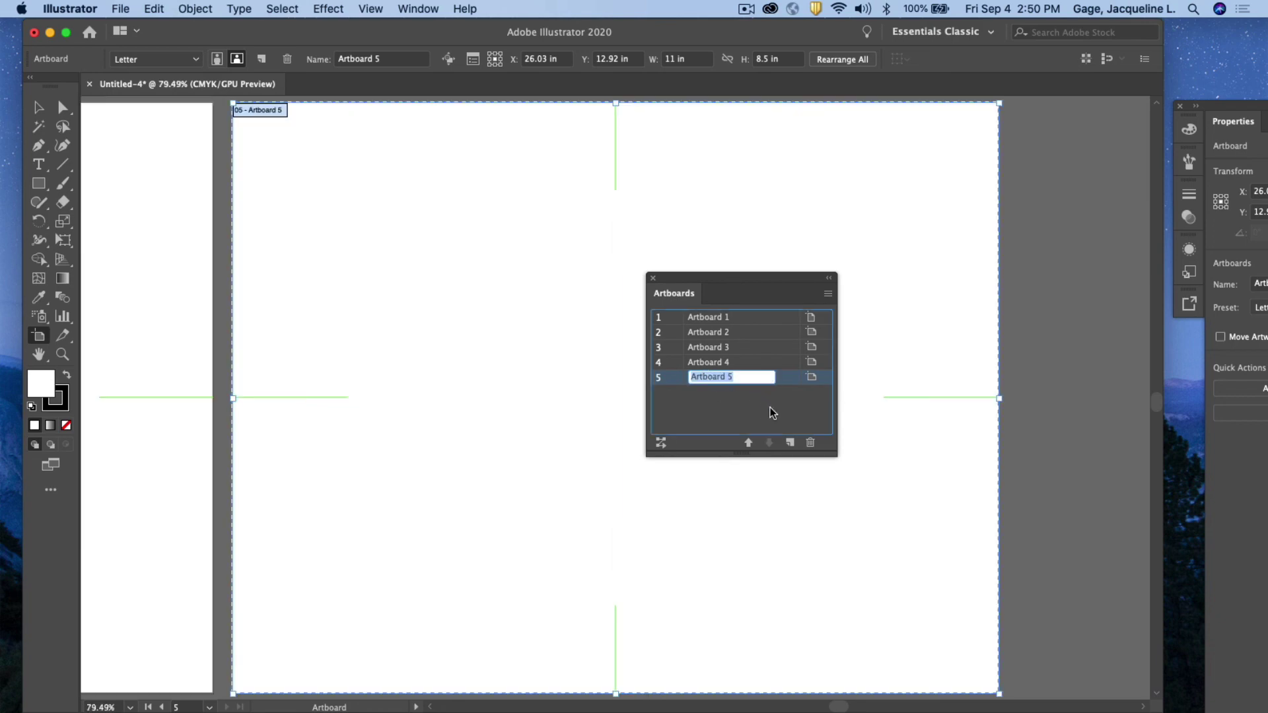
{"action": "key", "text": "Return"}
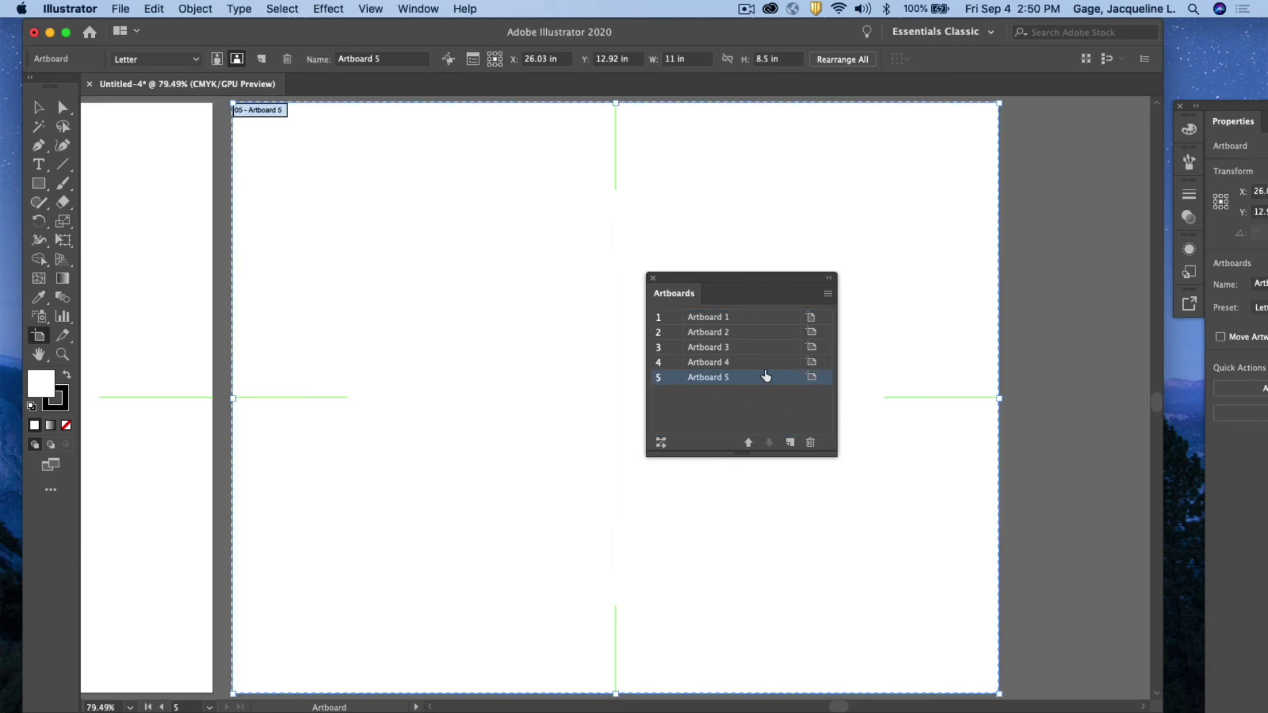
{"action": "left_click_drag", "start_coordinate": [617, 101], "coordinate": [616, 202]}
{"action": "left_click_drag", "start_coordinate": [618, 692], "coordinate": [616, 625]}
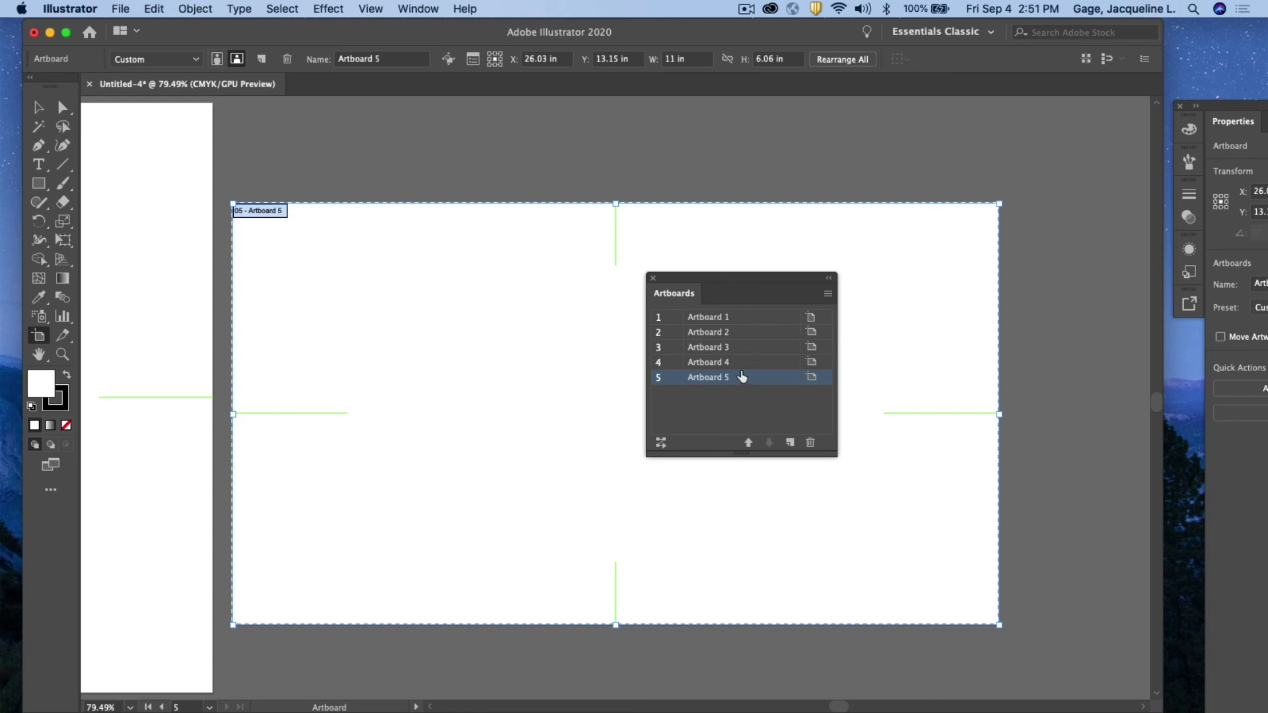
Reorder the artboard list so that Artboard 1 takes third place, between Artboard 3 and Artboard 4
{"action": "left_click_drag", "start_coordinate": [747, 317], "coordinate": [737, 354]}
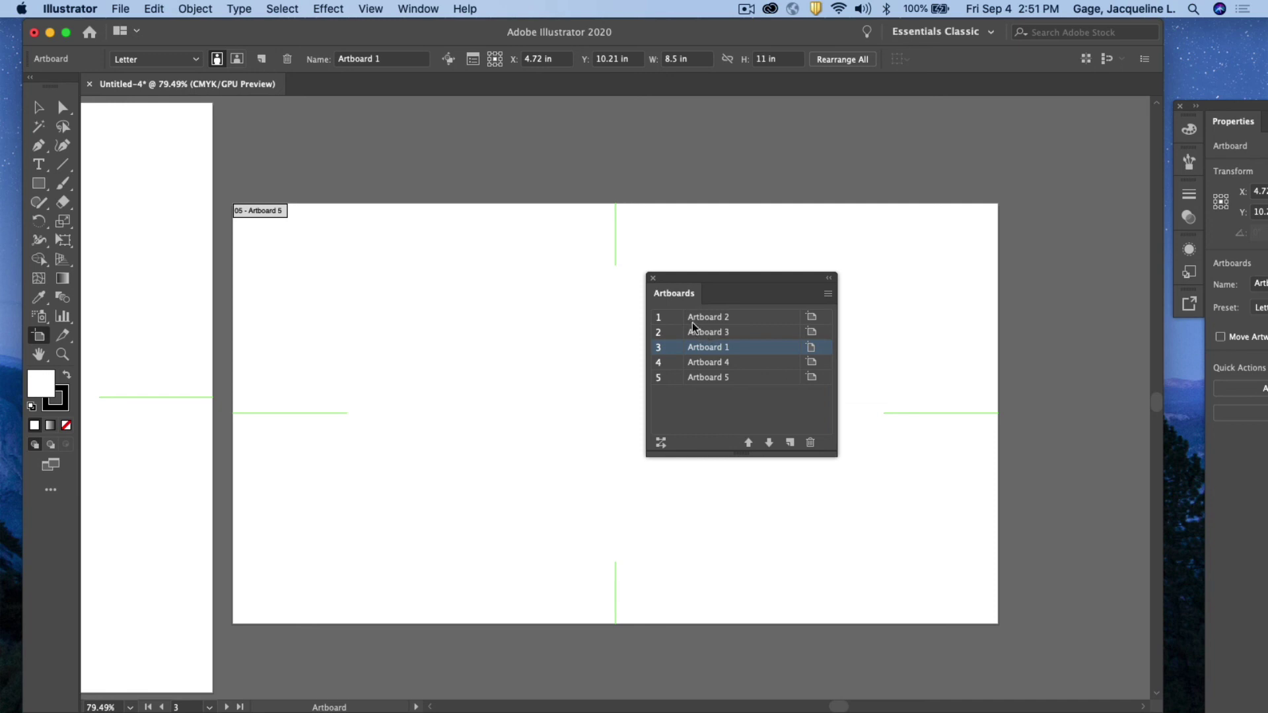